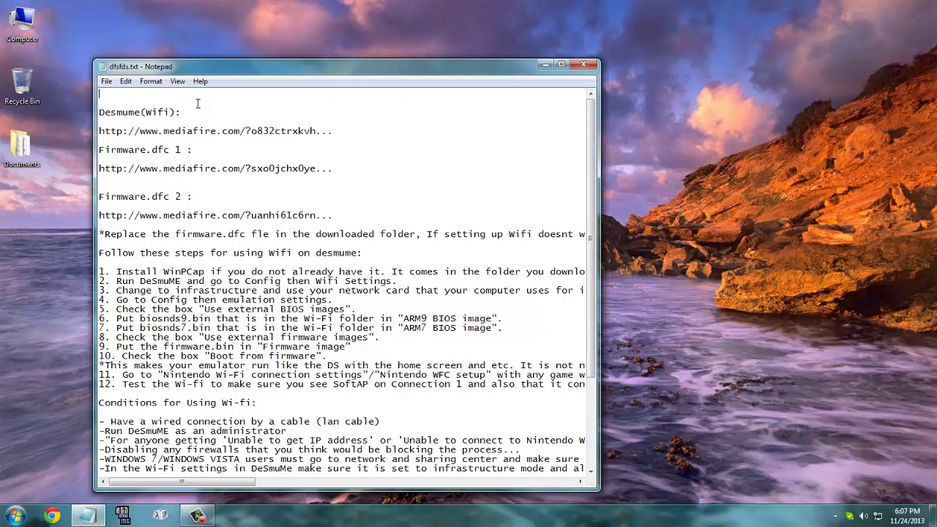
Look over the Desmume download links and the numbered Wi-Fi setup instructions in the dfsfds.txt notes.
drag(198, 98, 420, 215)
click(407, 205)
drag(205, 103, 505, 316)
click(506, 316)
drag(148, 93, 365, 307)
click(405, 305)
key(shift+Home)
key(Delete)
key(ctrl+z)
click(157, 94)
click(114, 97)
click(364, 308)
drag(113, 97, 518, 332)
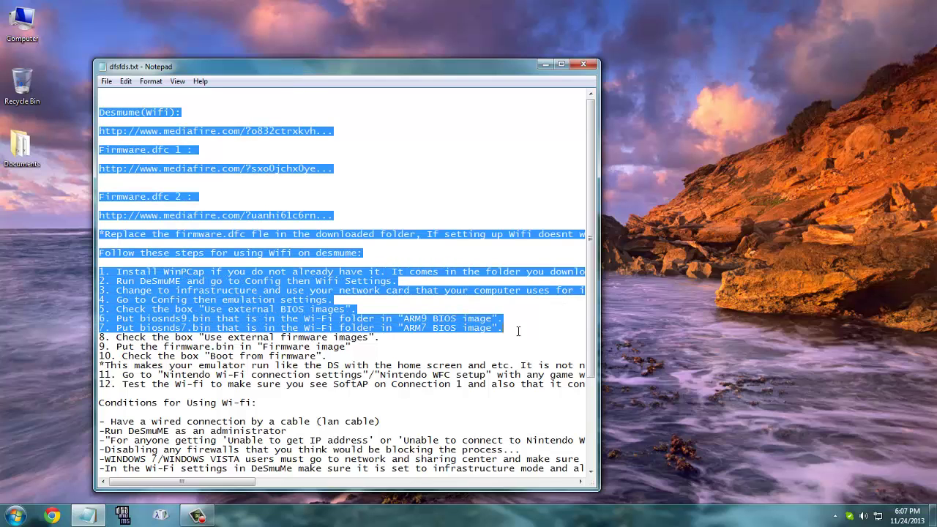
click(518, 332)
click(122, 515)
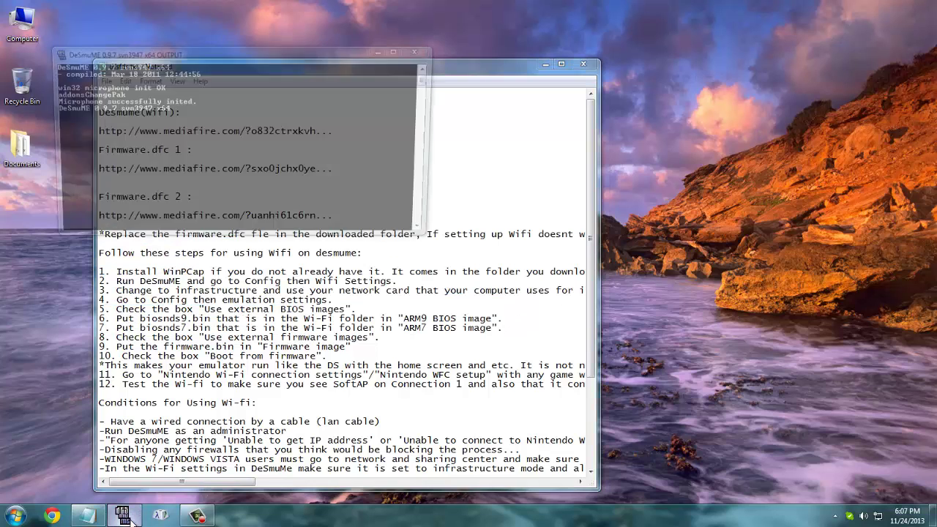
click(837, 166)
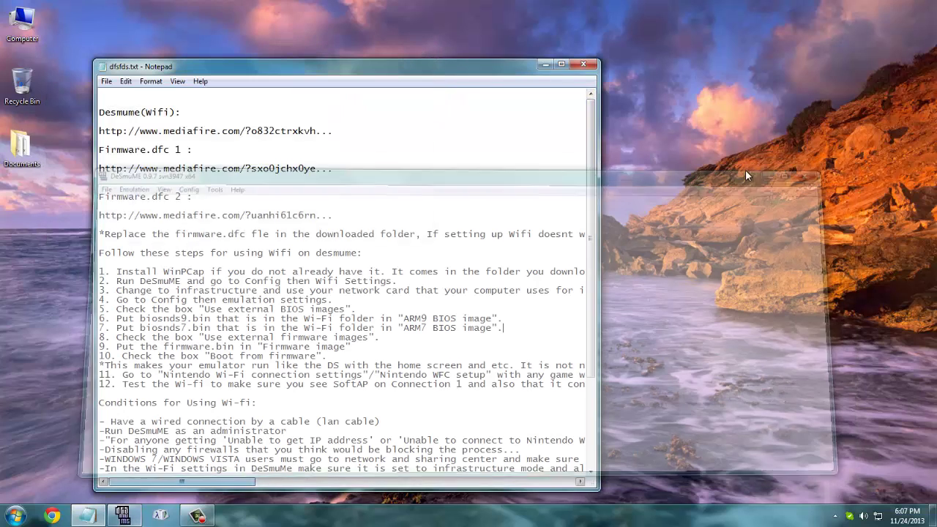
Highlight the Desmume(Wifi) heading and the download link under it in the notes.
drag(146, 96, 193, 109)
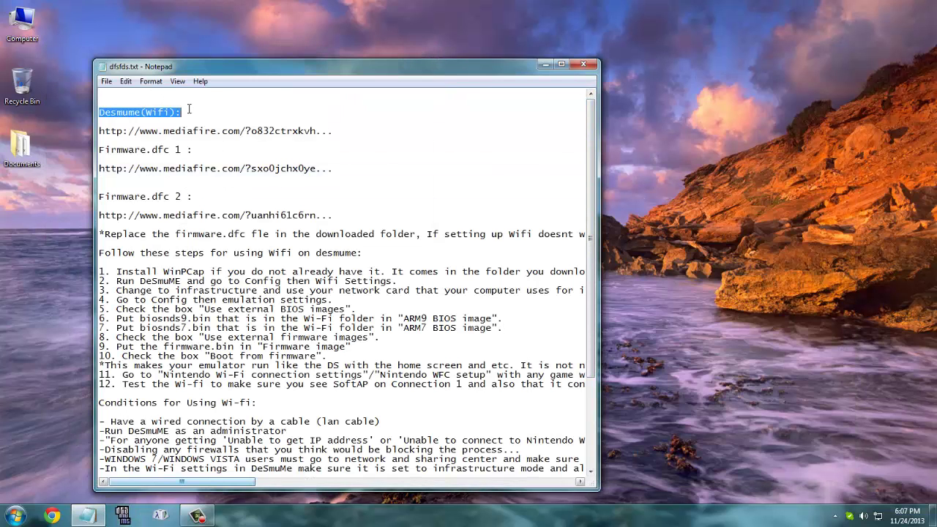
click(209, 121)
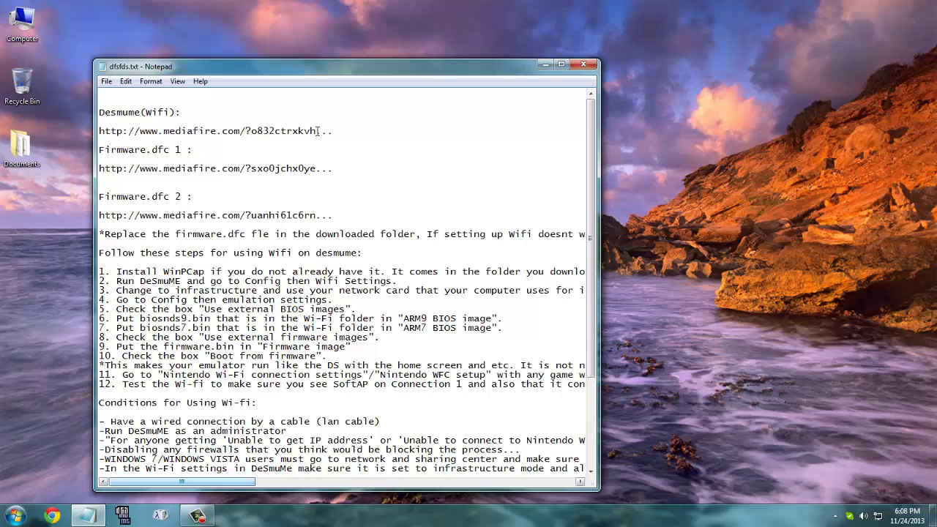
mouse_move(317, 131)
mouse_down()
mouse_move(79, 132)
mouse_move(310, 129)
mouse_up()
right_click(126, 132)
click(106, 132)
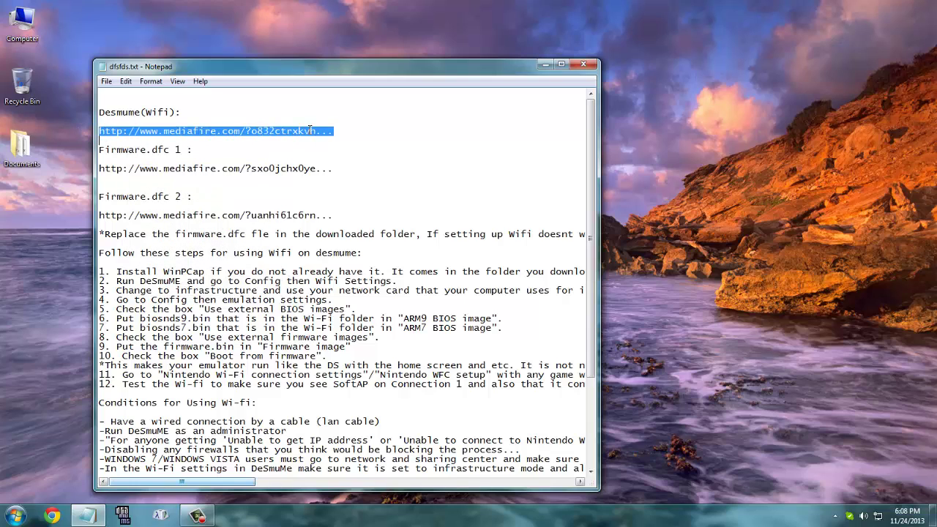
click(317, 131)
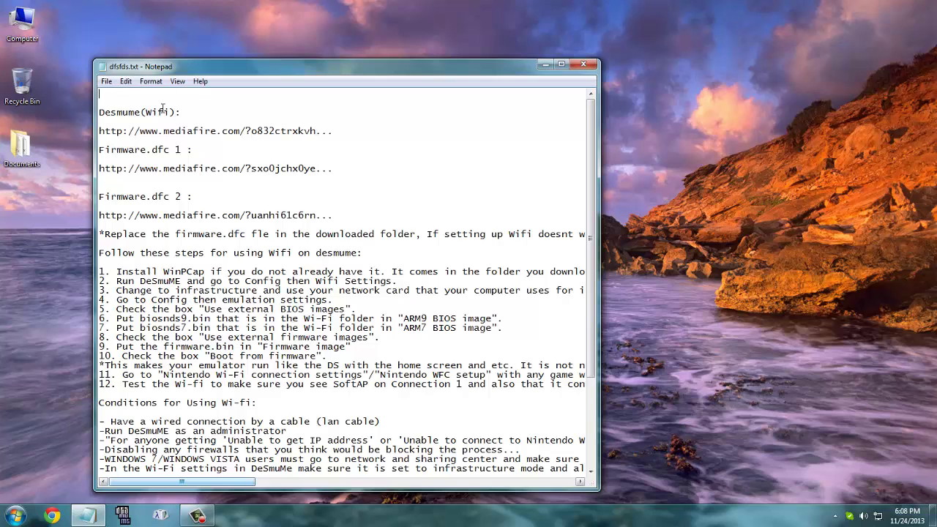
drag(161, 103, 434, 123)
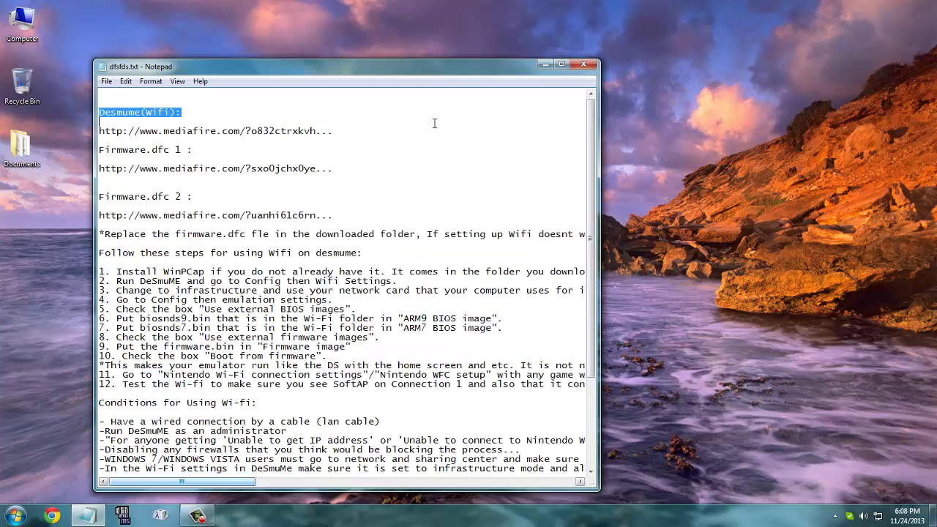
Copy the Desmume(Wifi) MediaFire link without its trailing dots and switch to Chrome.
click(313, 131)
drag(317, 131, 90, 131)
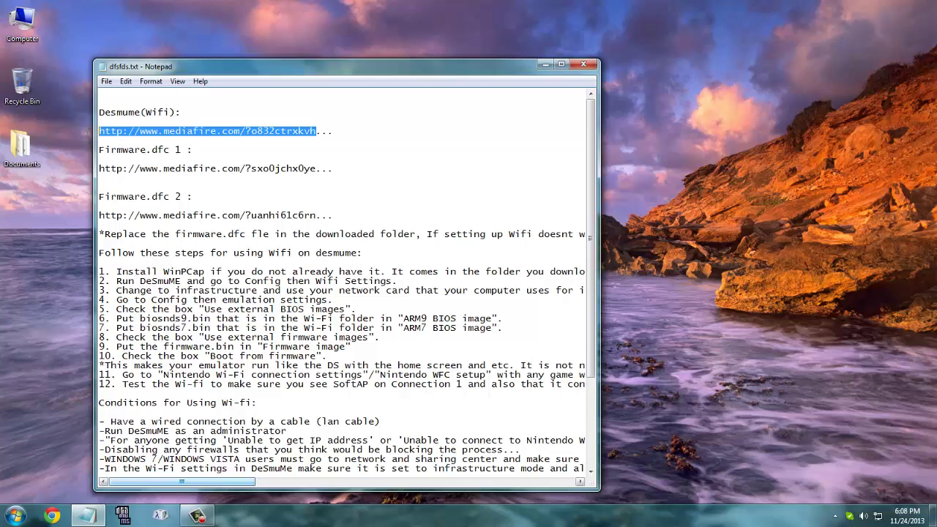
click(116, 131)
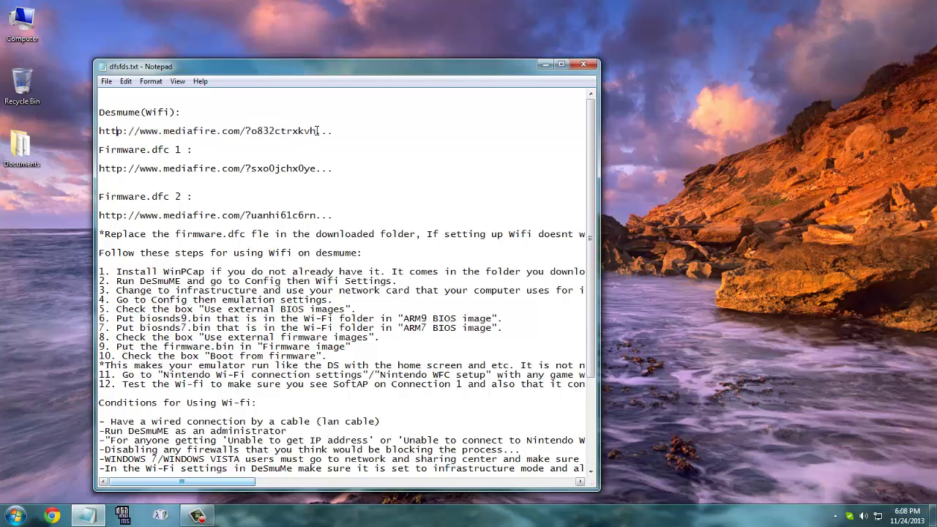
drag(317, 131, 97, 132)
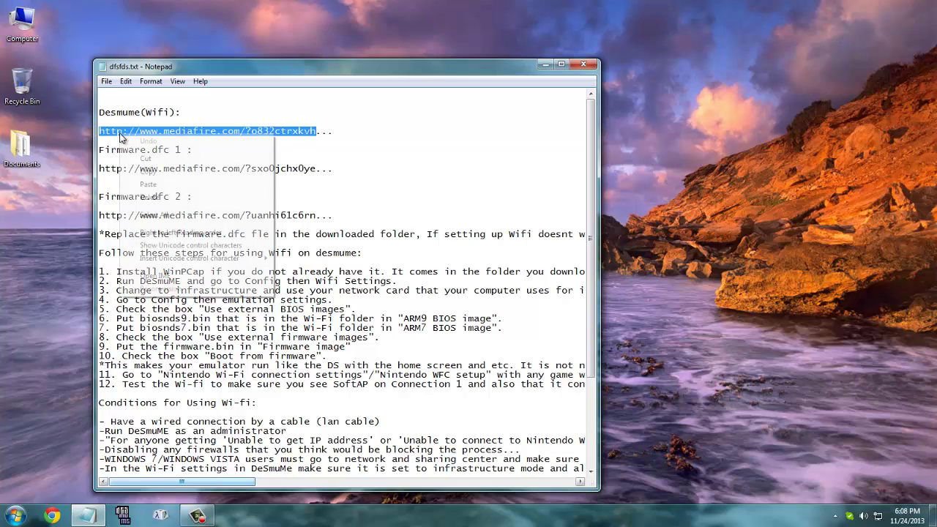
right_click(119, 133)
click(146, 169)
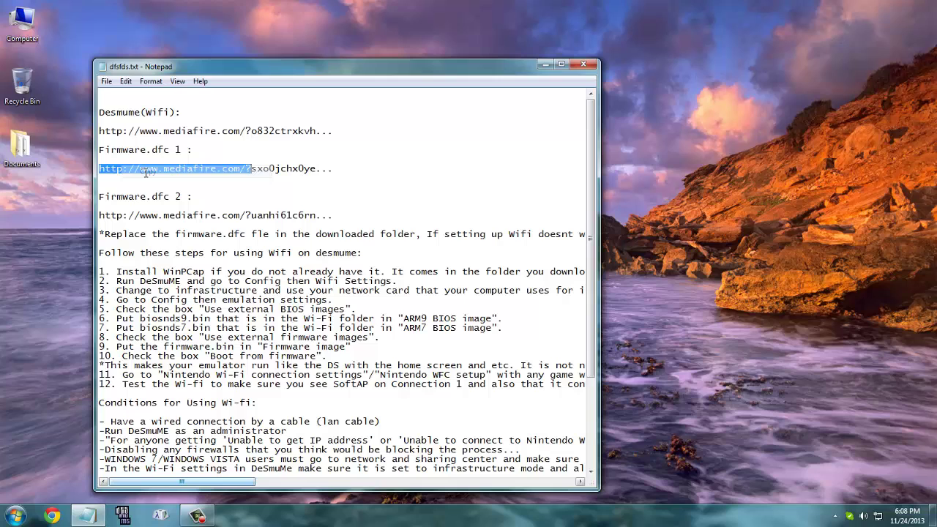
click(52, 515)
right_click(213, 27)
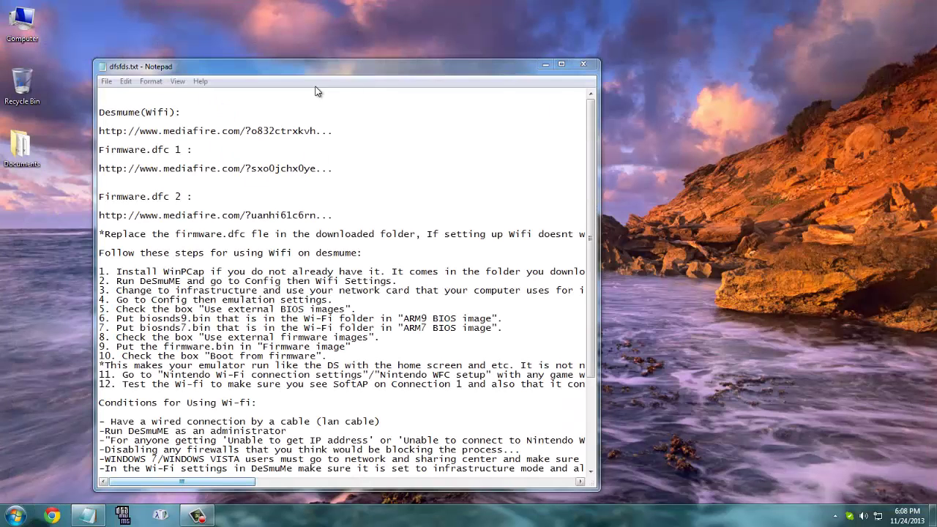
Open the DeSmuMe v.0.9.7 WIFI Capable folder inside DeSmuMe v.0.9.7 on Games (E:) and move its window clear of the notes.
double_click(28, 31)
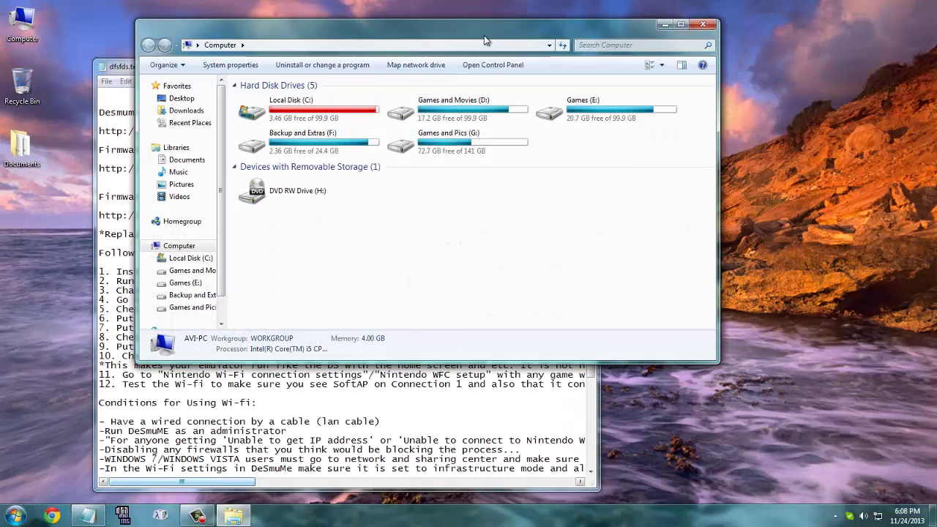
double_click(566, 116)
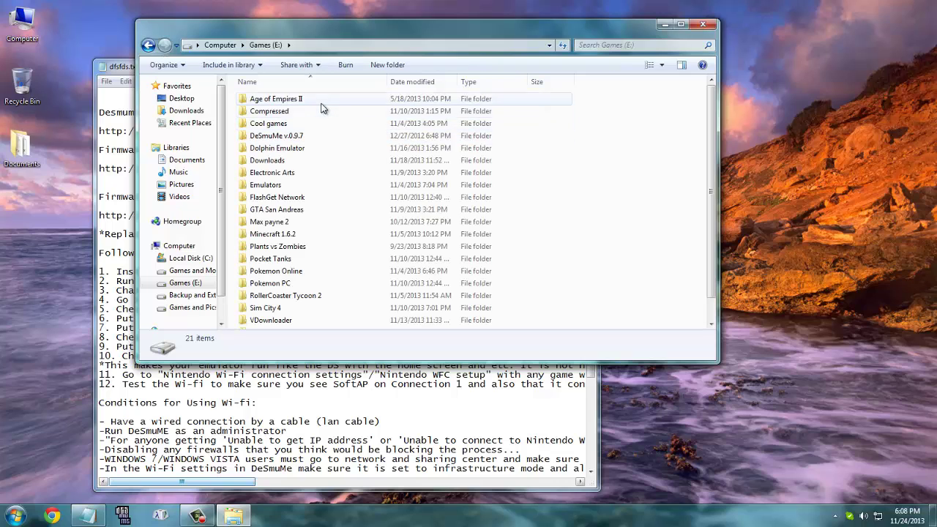
double_click(326, 138)
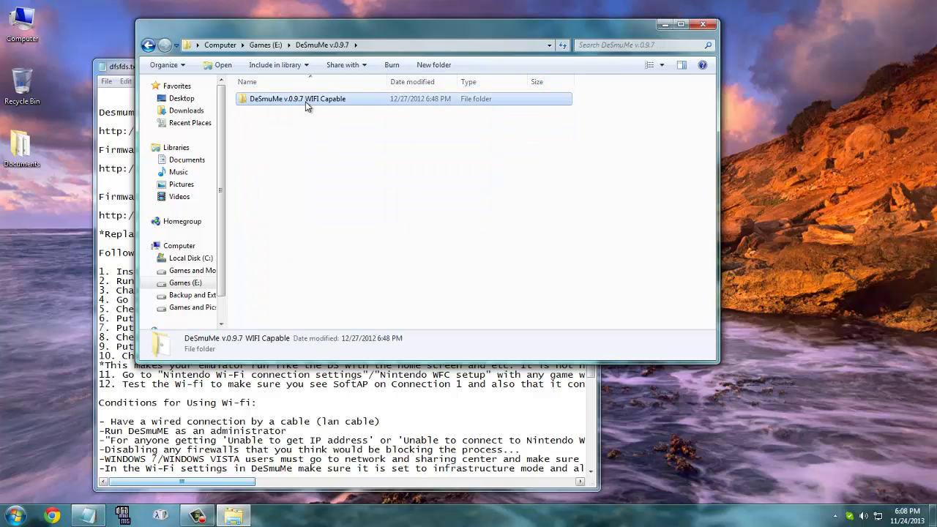
double_click(309, 101)
double_click(310, 100)
click(322, 44)
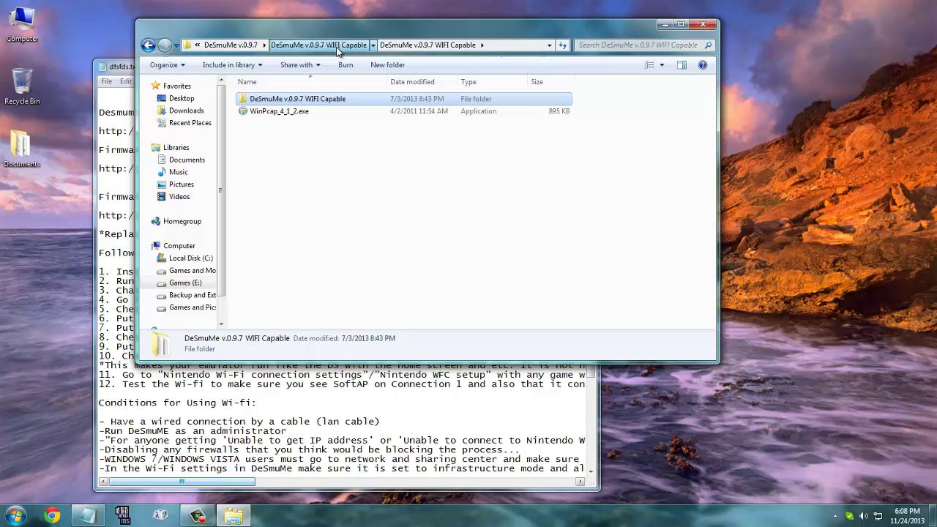
drag(366, 34, 725, 285)
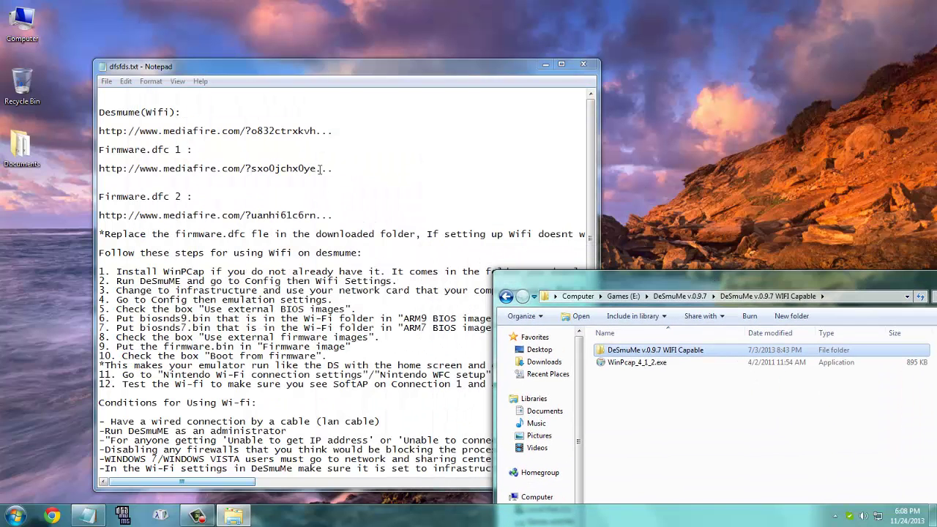
Review the Firmware.dfc 1 and Firmware.dfc 2 download links in the notes.
drag(320, 169, 99, 168)
click(130, 168)
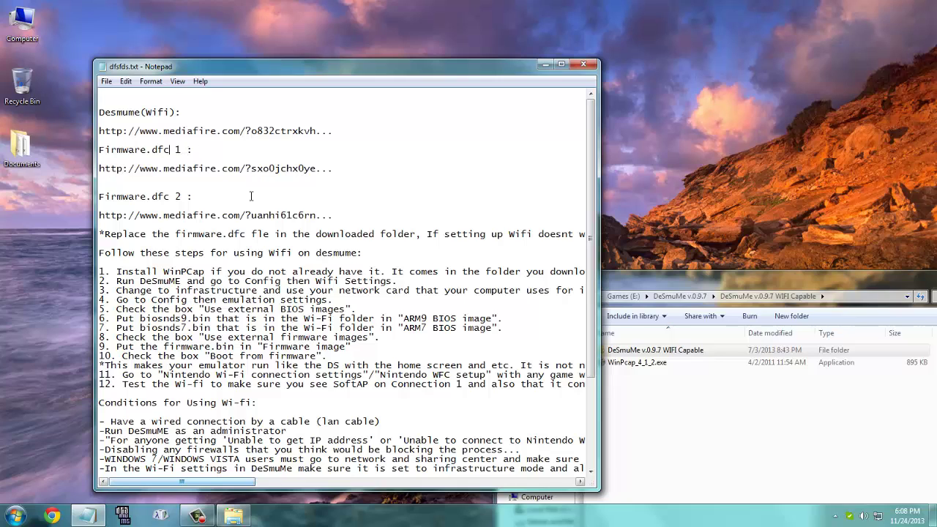
drag(250, 197, 252, 212)
drag(329, 214, 122, 150)
click(121, 151)
click(105, 196)
Move the folder window fully into view and read the note about replacing the firmware.dfc file.
drag(687, 283, 696, 158)
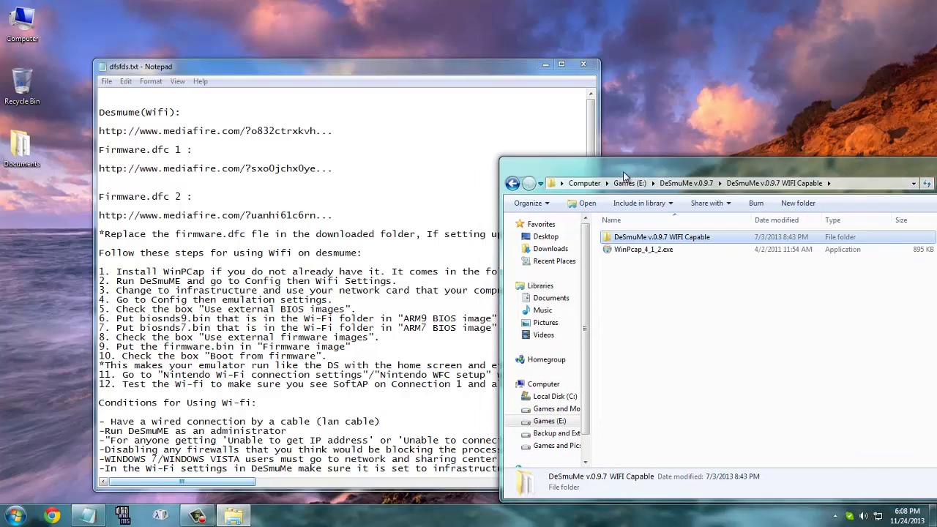
click(234, 252)
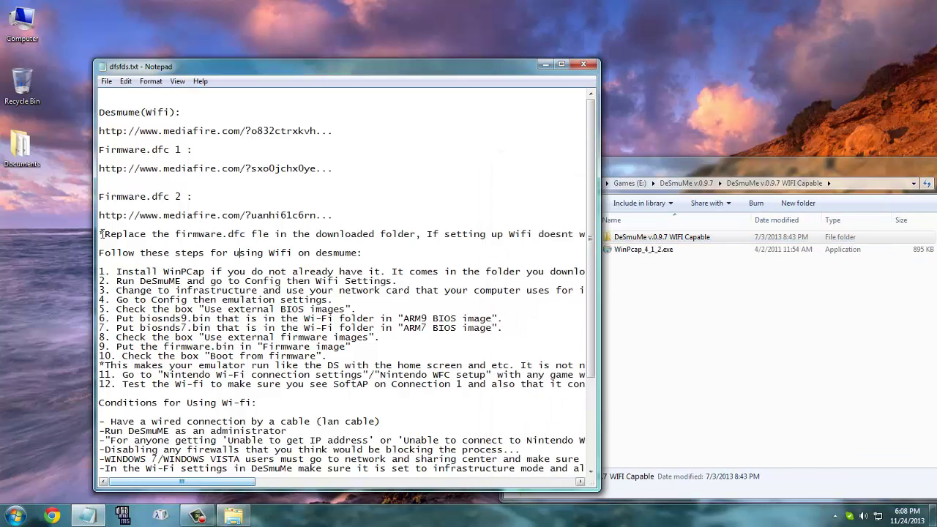
drag(183, 227, 621, 234)
click(440, 235)
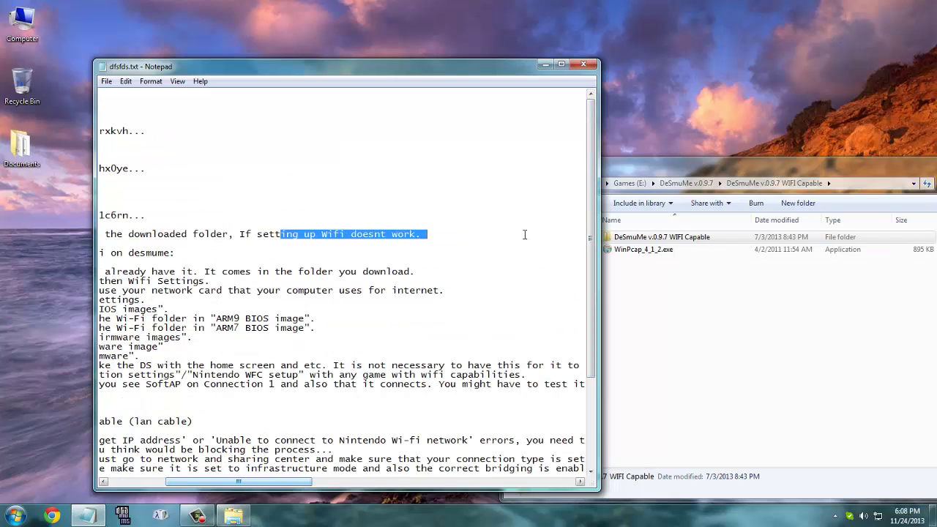
Go to the innermost DeSmuMe v.0.9.7 WIFI Capable folder and inspect the contents of its Firmware subfolder.
click(692, 184)
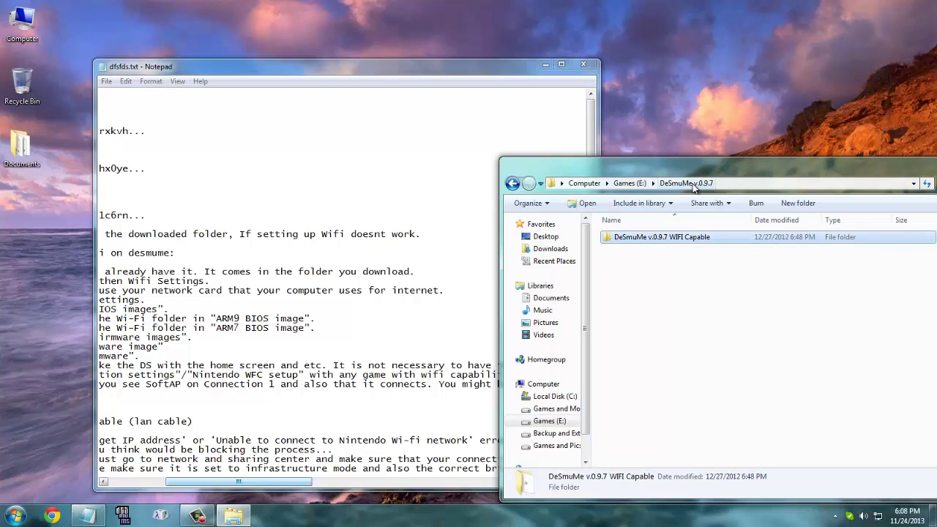
double_click(683, 240)
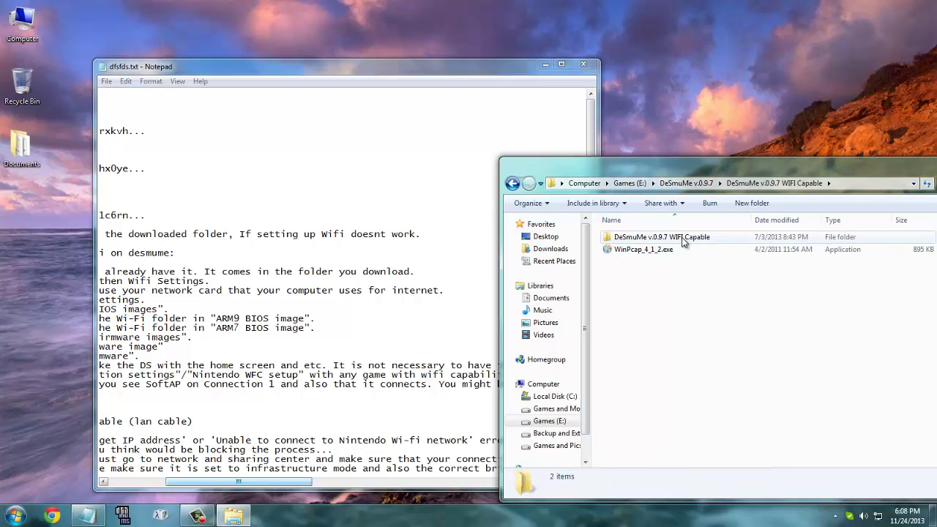
double_click(680, 237)
double_click(654, 288)
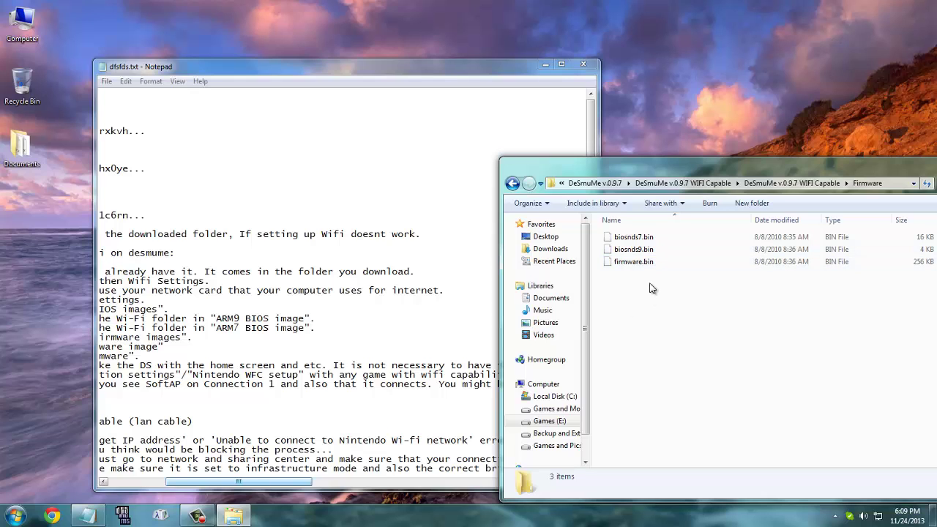
click(667, 266)
click(792, 183)
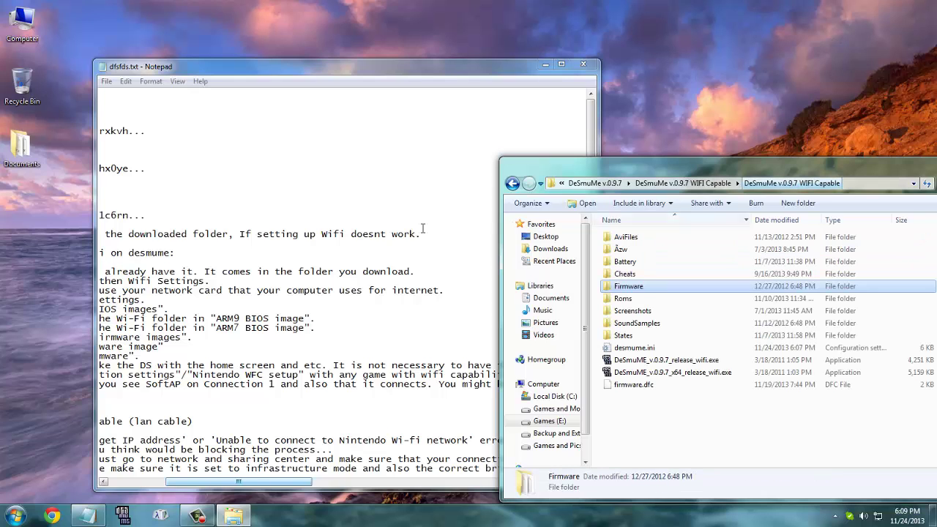
Return to the start of the firmware replacement note and select firmware.dfc in the emulator folder.
click(229, 234)
key(Home)
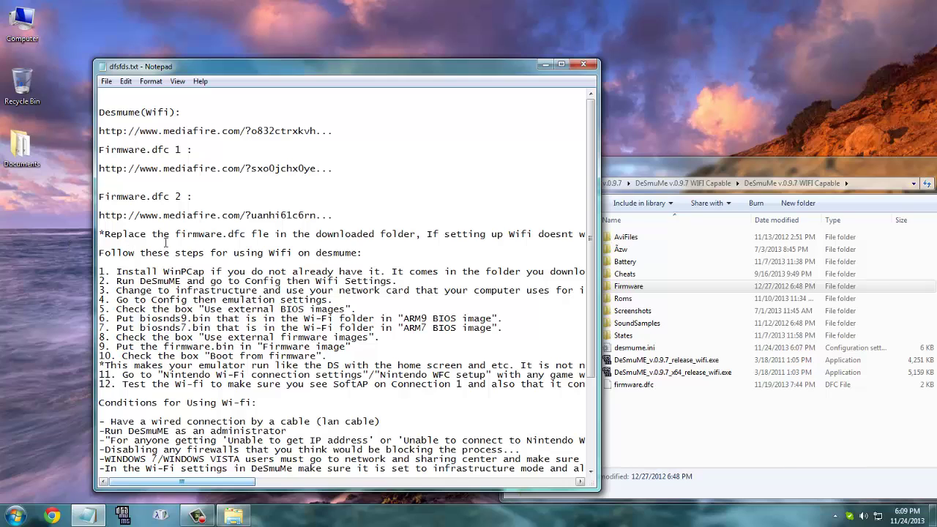
click(176, 252)
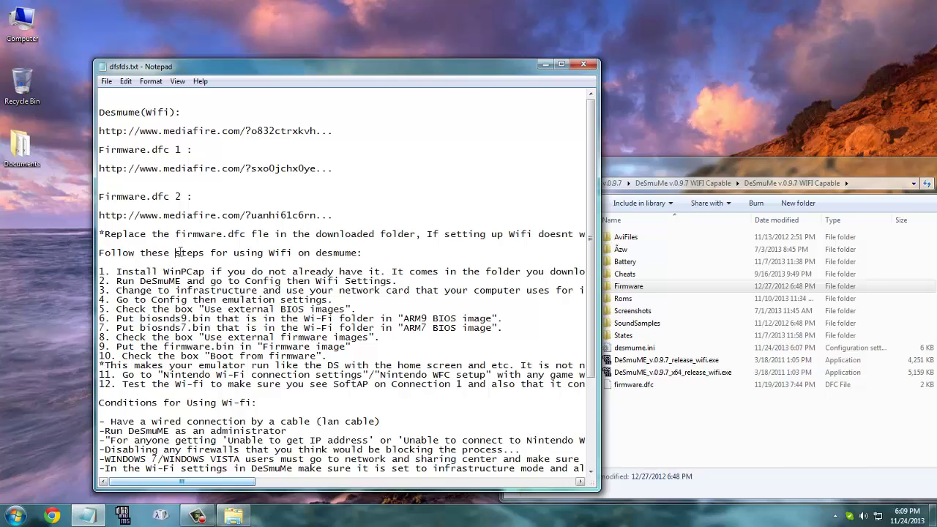
click(673, 401)
click(644, 386)
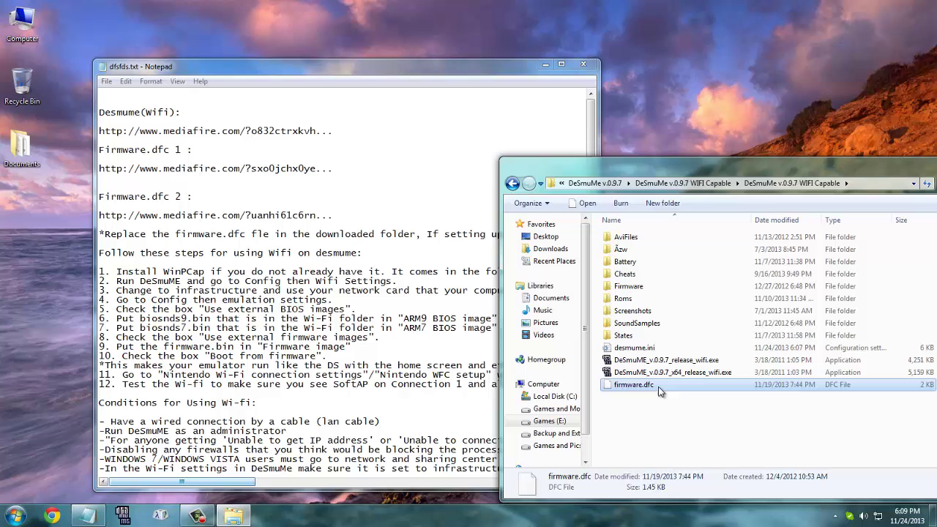
Examine the heading about using Wifi on desmume and the first installation instruction in the notes.
click(226, 261)
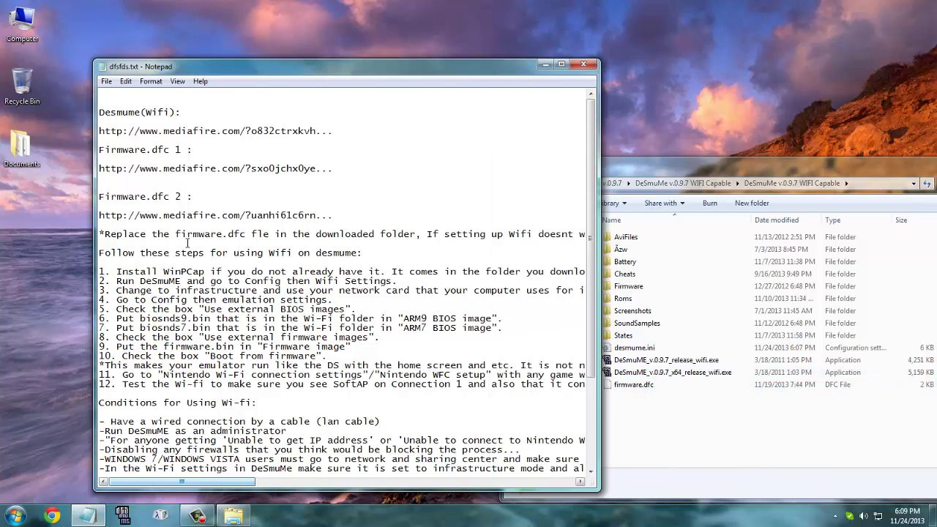
drag(188, 243, 361, 254)
click(338, 262)
drag(296, 246, 380, 261)
click(368, 260)
drag(206, 242, 366, 254)
click(407, 258)
click(430, 276)
Run WinPcap_4_1_2.exe from the parent DeSmuMe v.0.9.7 WIFI Capable folder and abort the forced reinstallation.
click(686, 183)
click(669, 249)
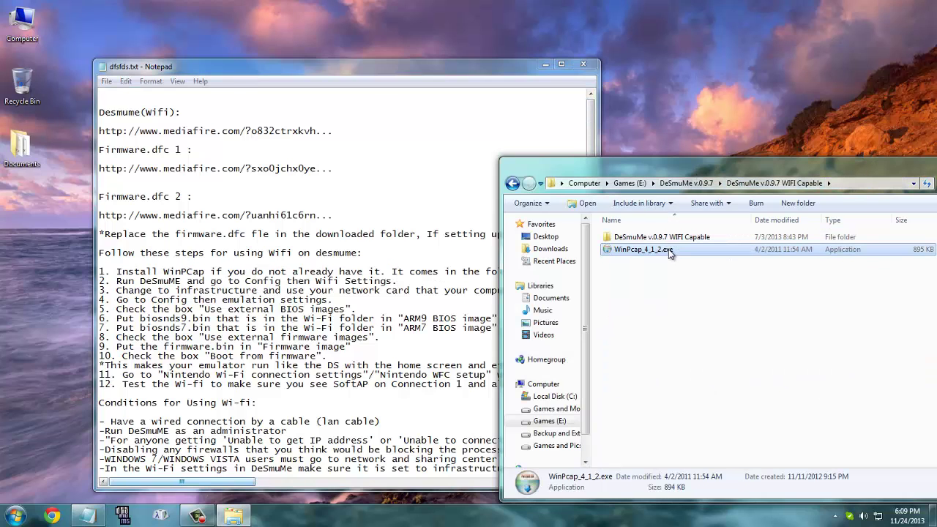
double_click(651, 254)
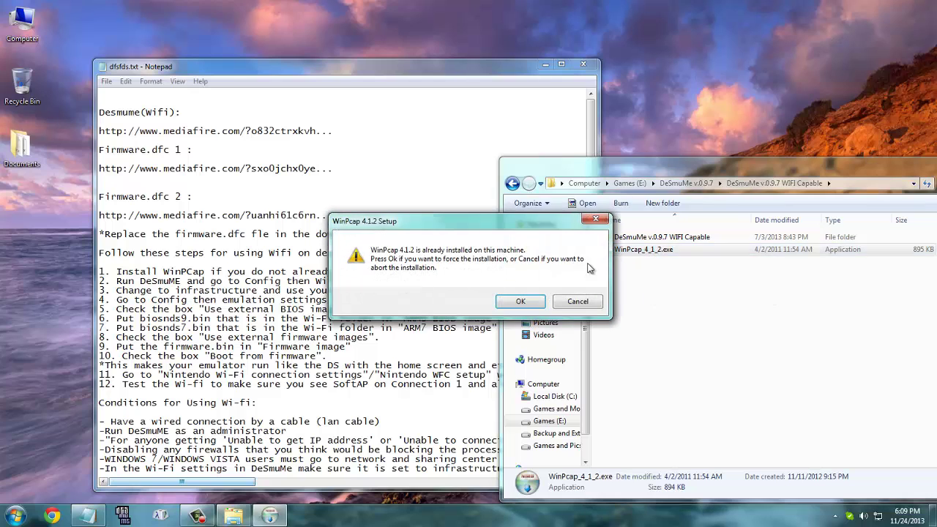
click(577, 301)
Shift the folder window slightly over the notes and select WinPcap_4_1_2.exe.
click(243, 198)
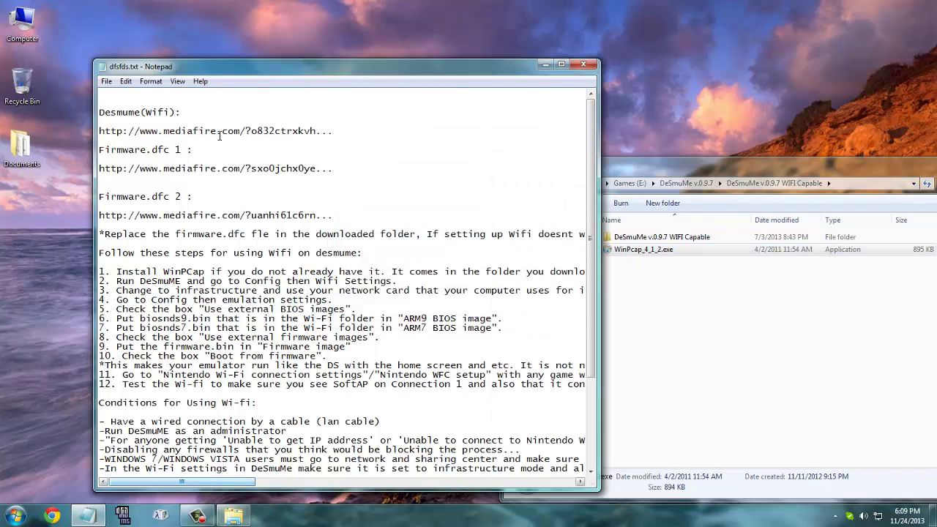
click(818, 303)
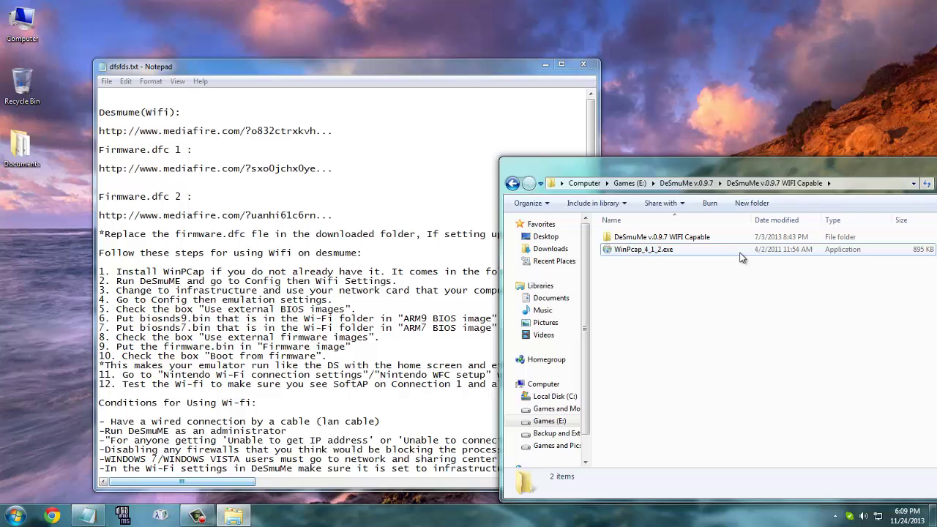
drag(706, 164, 673, 166)
click(681, 254)
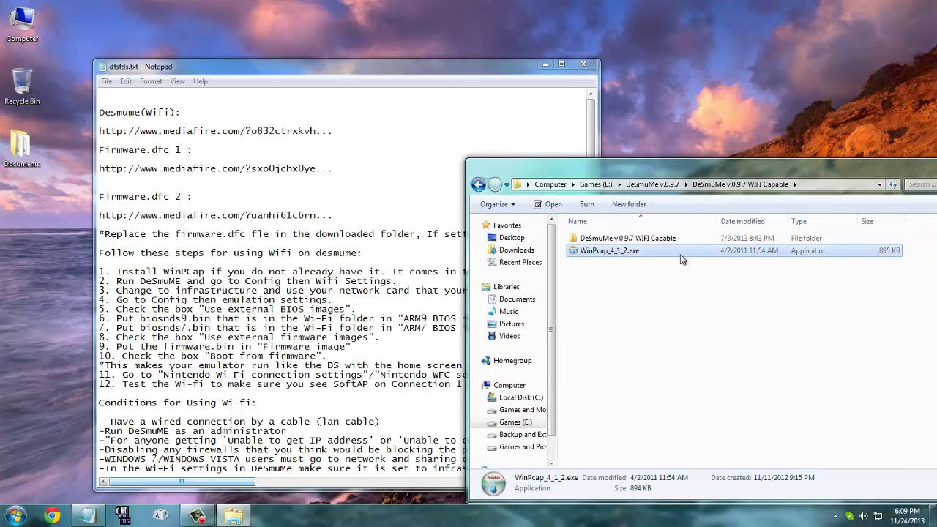
Run WinPcap_4_1_2.exe twice, cancel the forced installation each time, and clear the file selection.
double_click(680, 254)
click(575, 302)
double_click(639, 254)
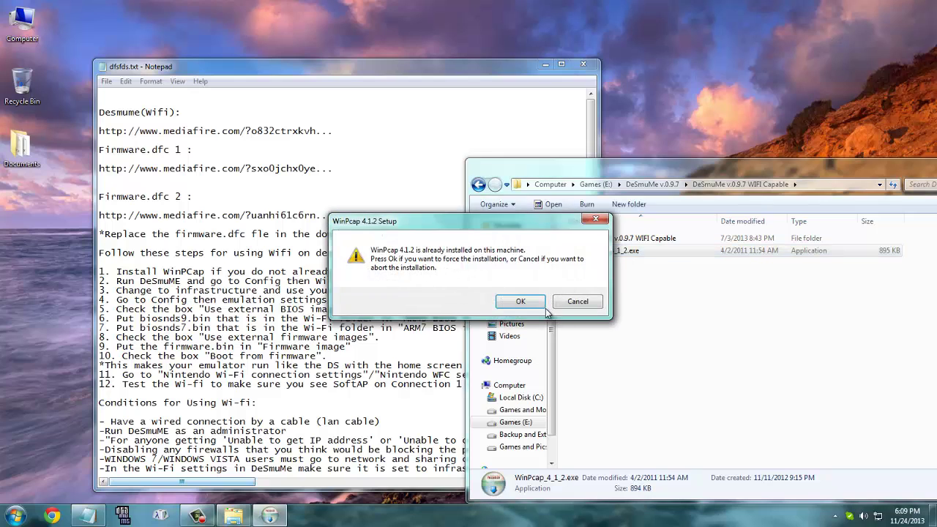
click(576, 302)
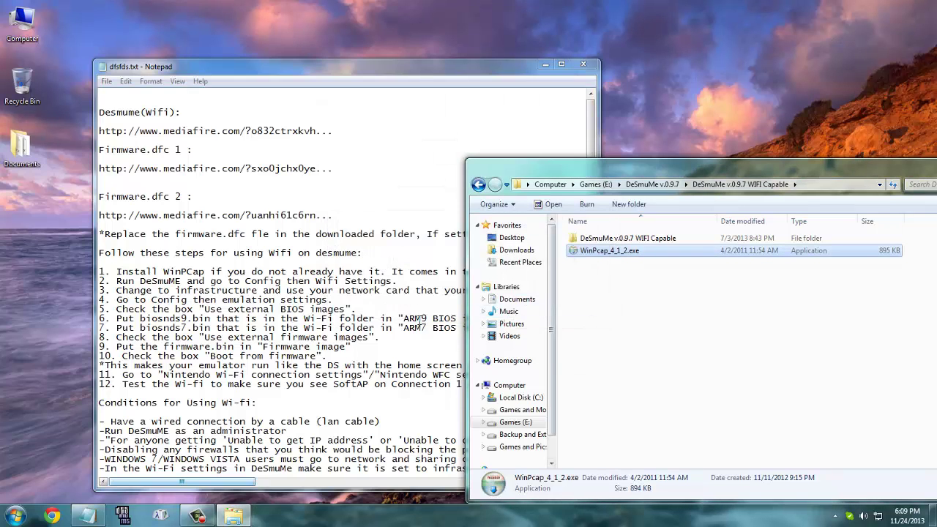
click(626, 274)
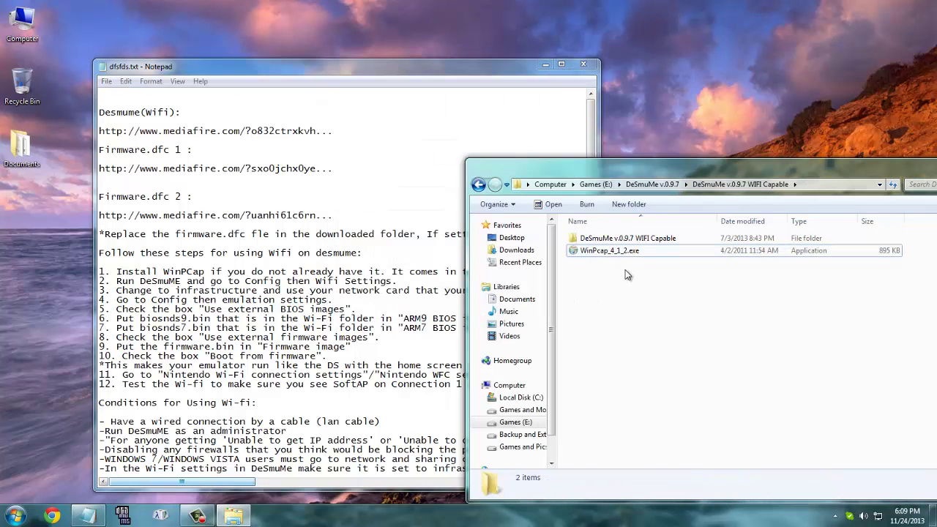
Open the inner DeSmuMe v.0.9.7 WIFI Capable folder that holds the emulator executables.
click(290, 283)
click(659, 205)
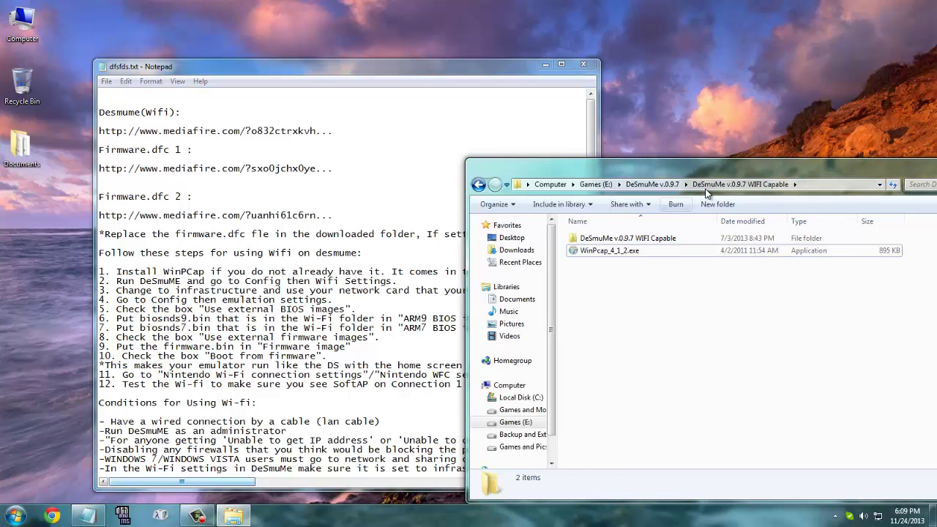
double_click(638, 242)
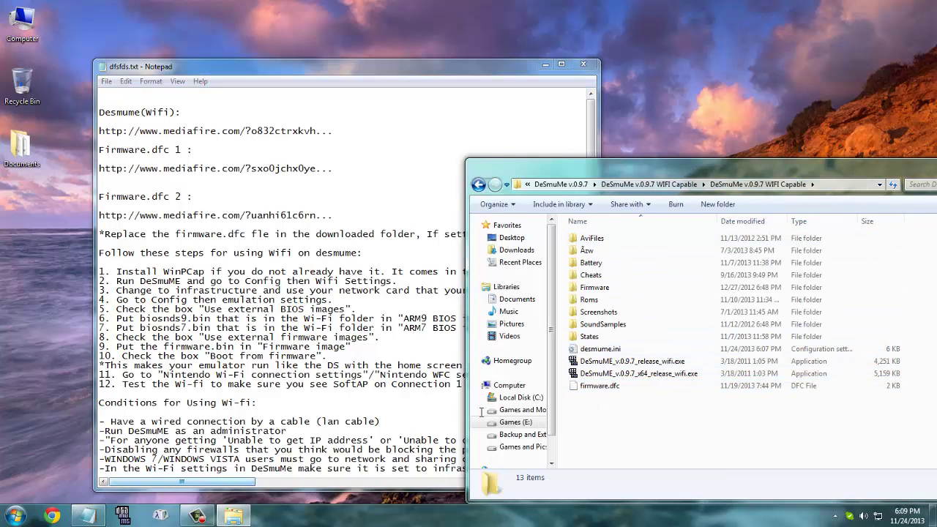
Check in the computer's system properties whether Windows is 32-bit or 64-bit, and close the information window.
click(15, 516)
click(208, 161)
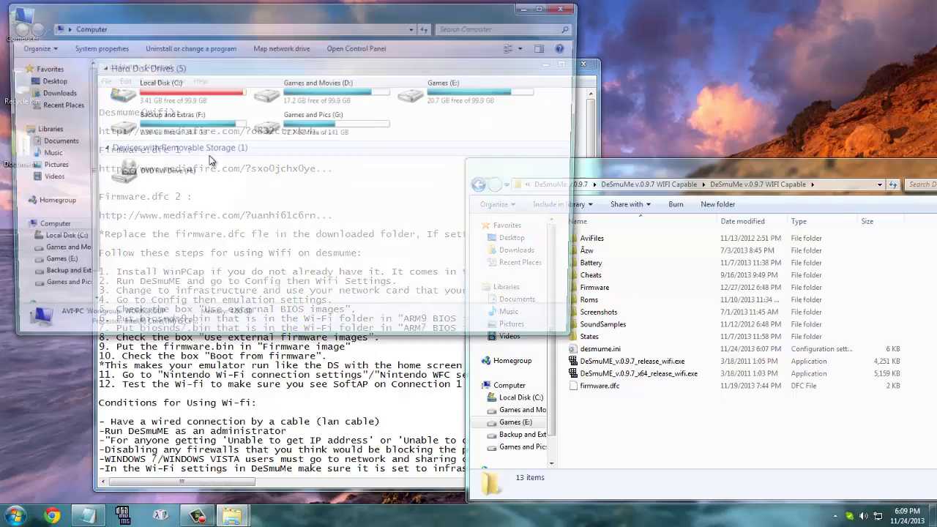
click(562, 9)
right_click(25, 26)
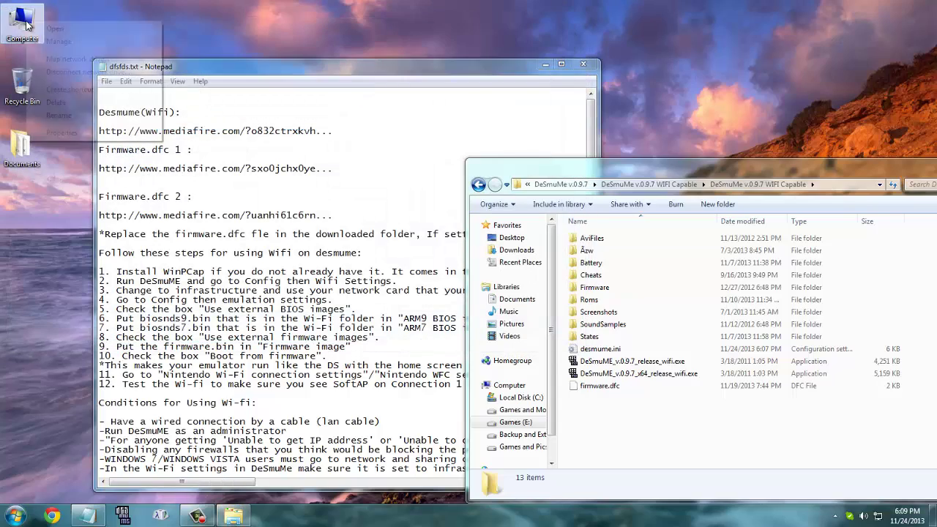
click(61, 132)
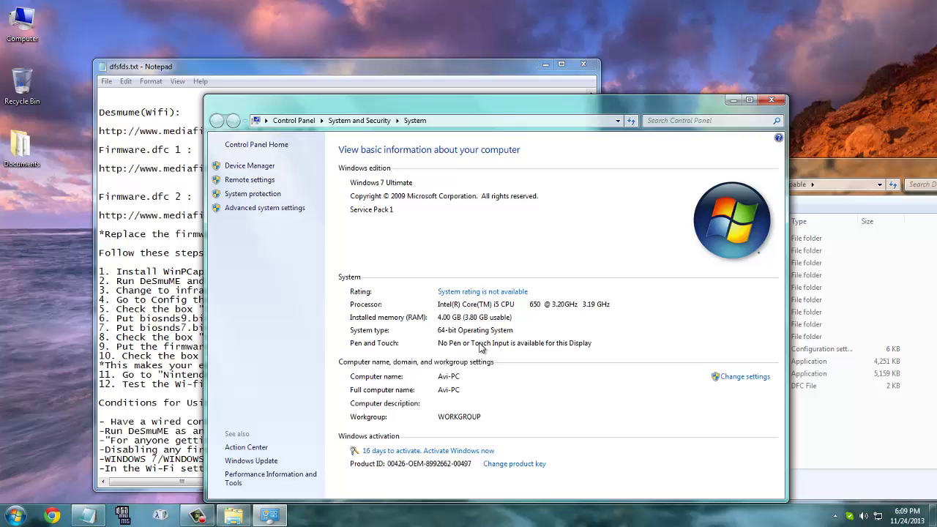
click(772, 100)
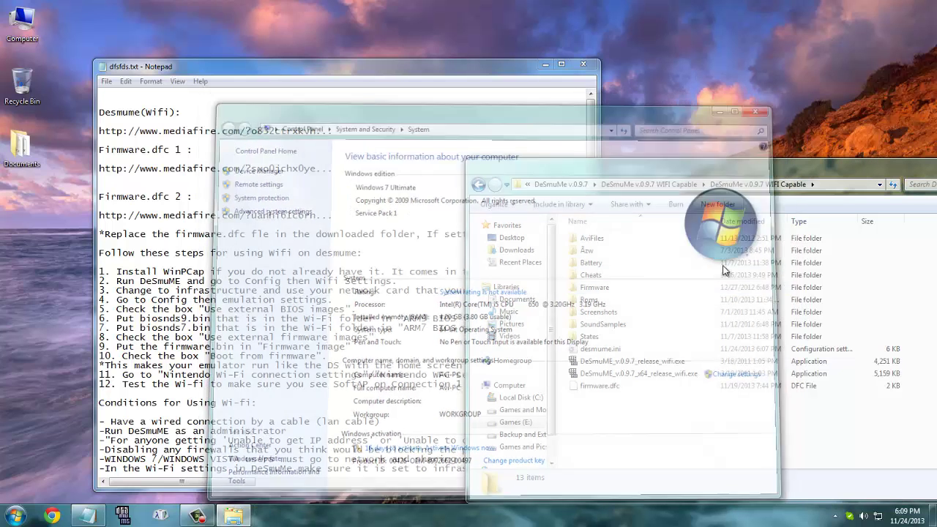
Launch DeSmuME_v.0.9.7_x64_release_wifi.exe, minimize its output console, and move the emulator window beside the notes.
click(634, 374)
double_click(635, 374)
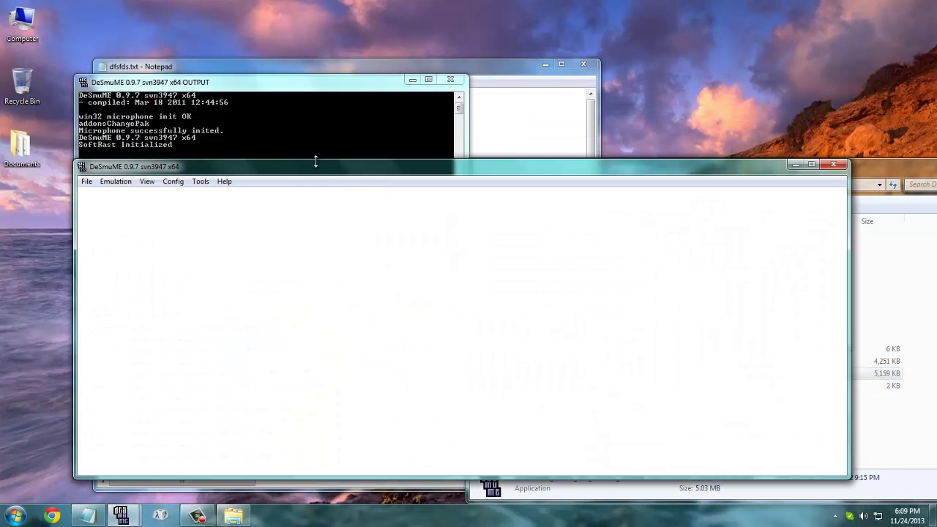
click(414, 83)
drag(385, 170, 723, 147)
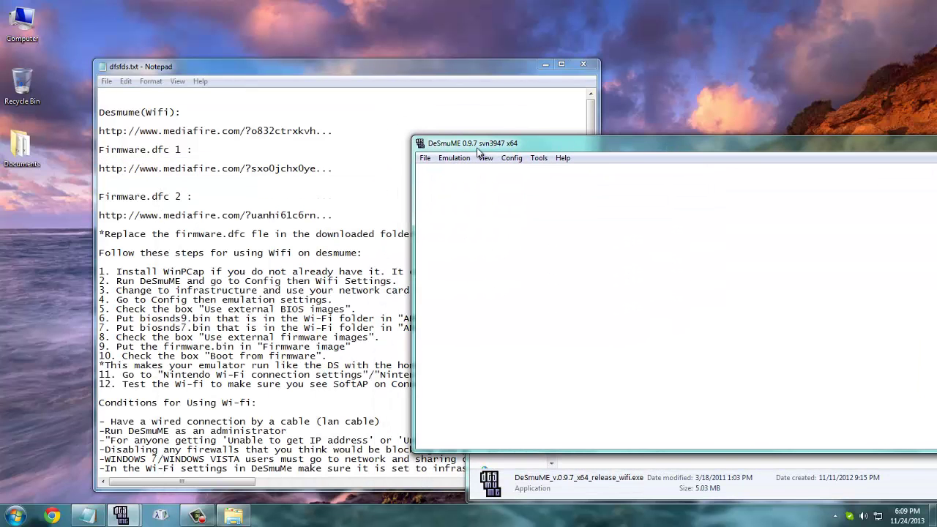
Load the Pokemon Black ROM from the recently used ROMs and reposition the emulator window beside the notes.
click(425, 158)
mouse_move(462, 184)
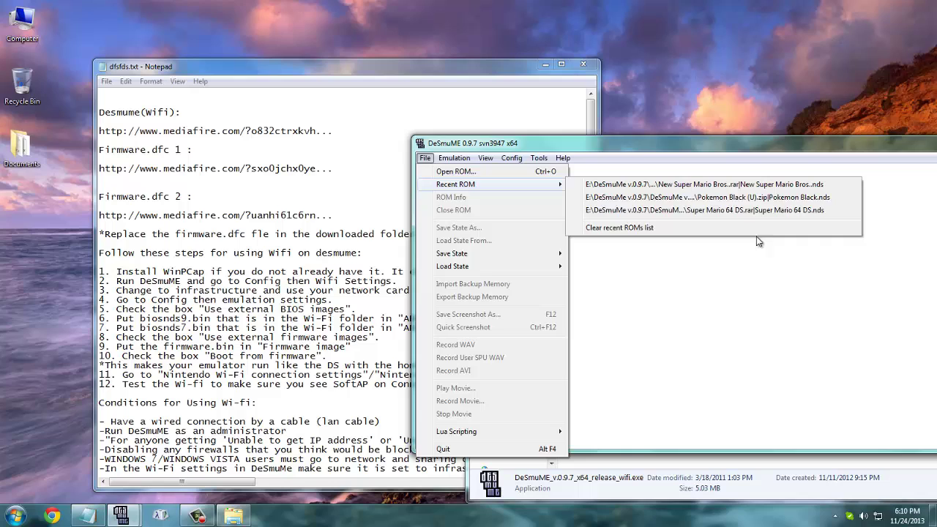
click(777, 198)
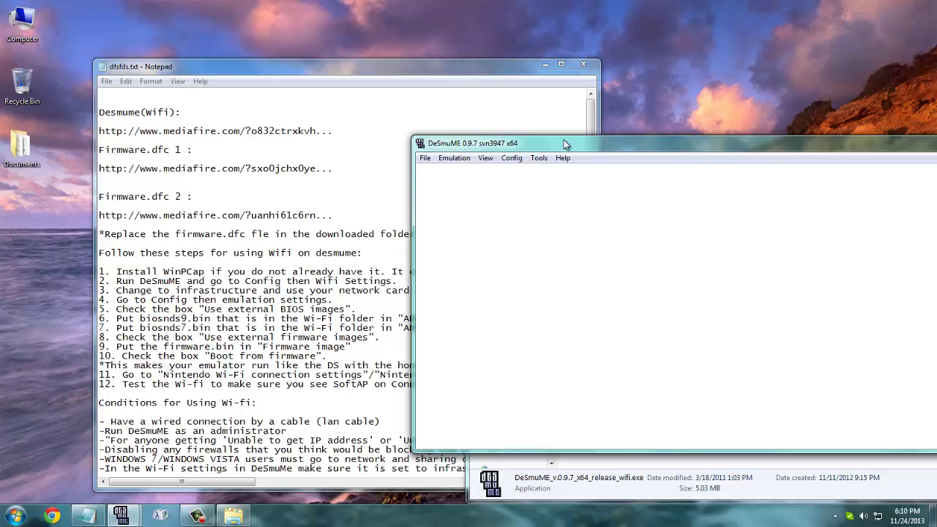
drag(566, 144, 446, 157)
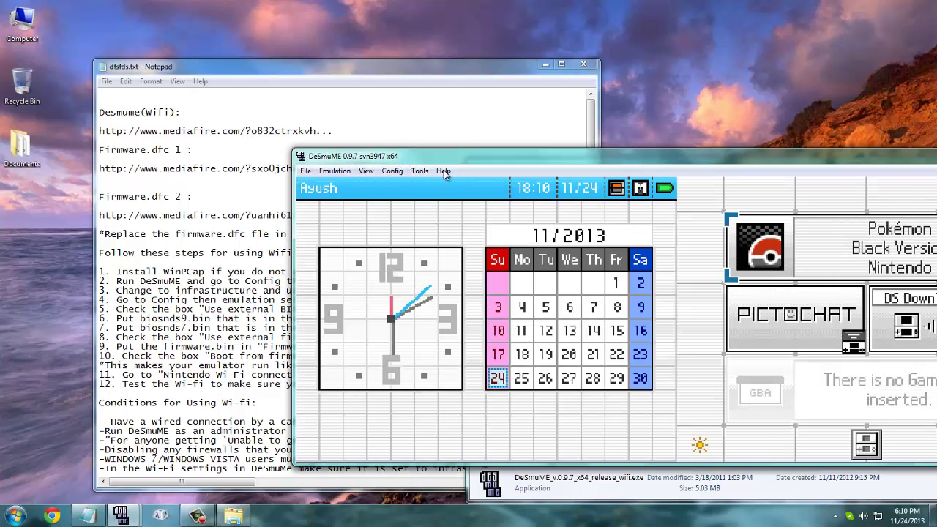
drag(630, 165, 454, 224)
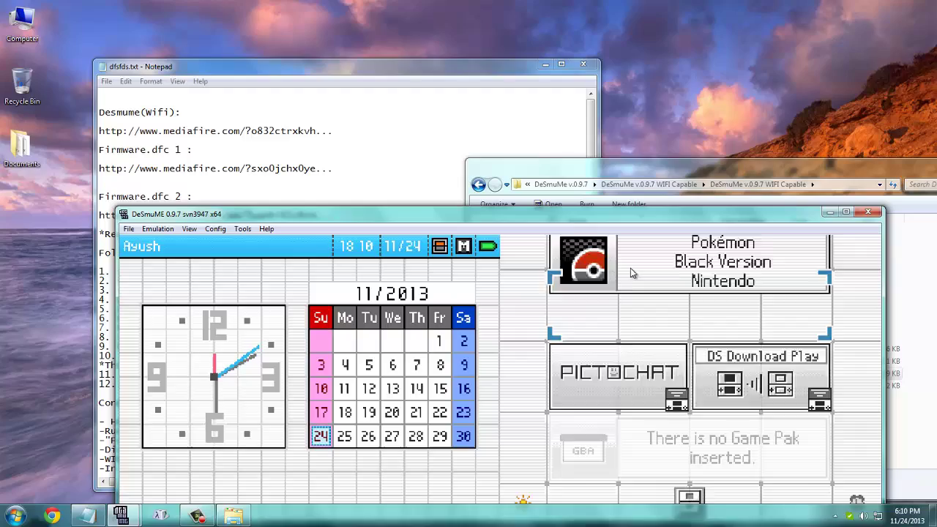
drag(573, 227, 784, 224)
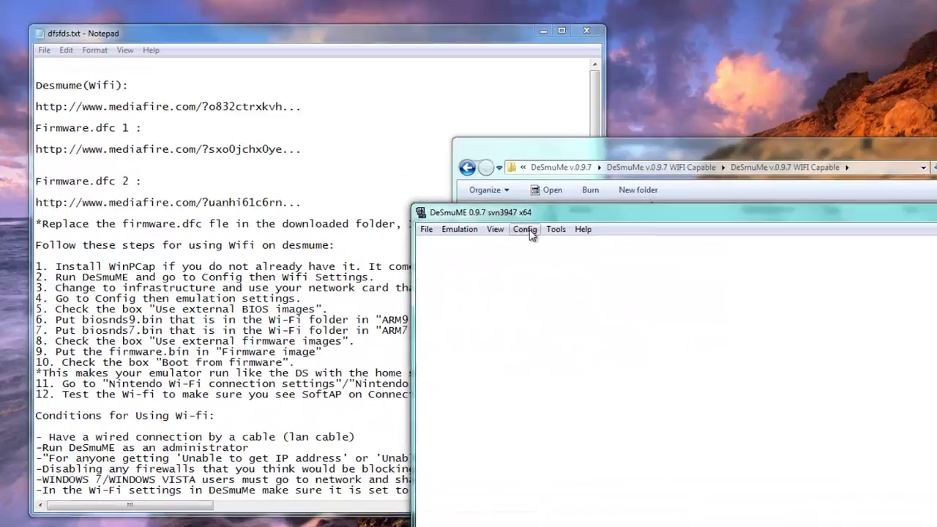
In the Wifi settings, keep Infrastructure mode and apply Intel(R) 82578DC Gigabit Network Connection as the bridge network adapter.
click(524, 230)
click(551, 306)
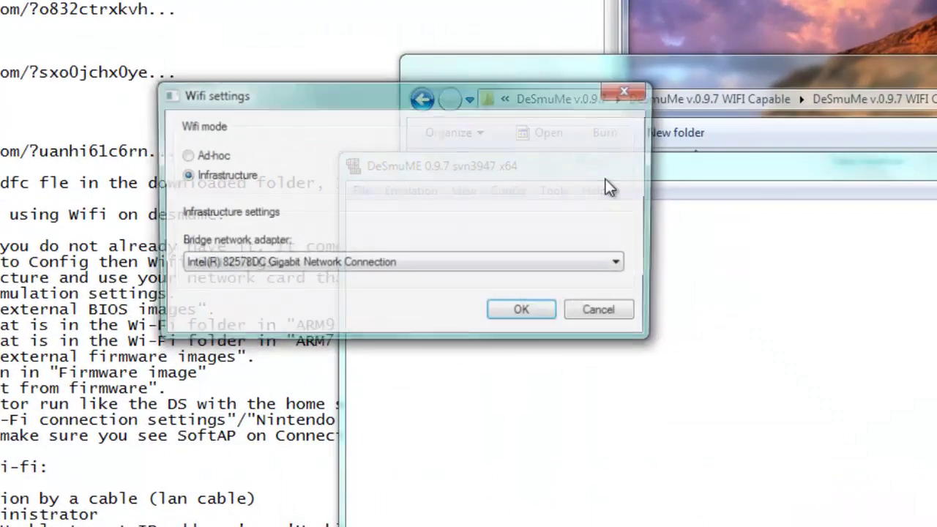
drag(301, 95, 290, 46)
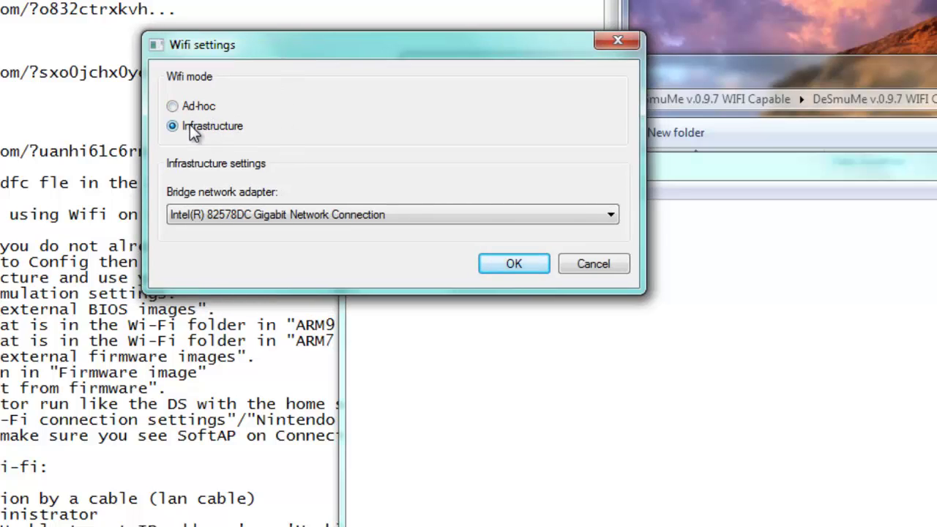
click(223, 214)
click(286, 202)
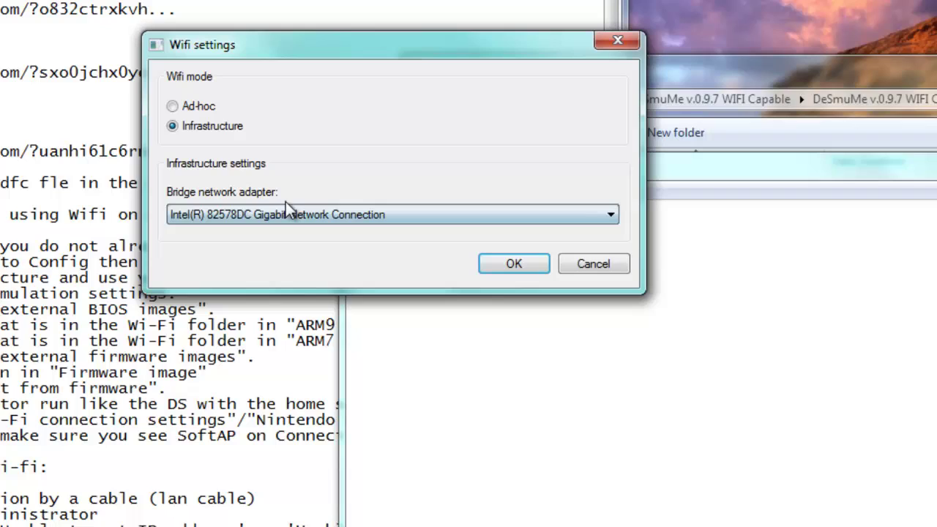
click(278, 217)
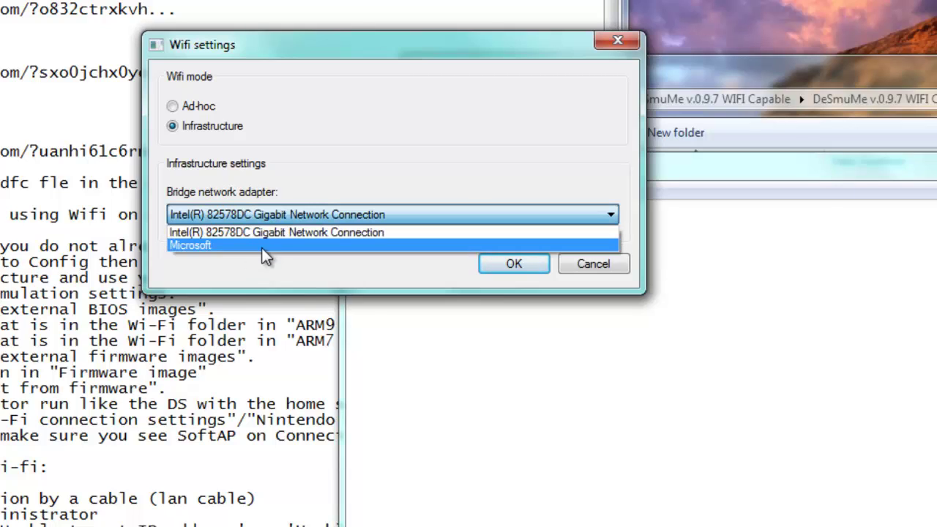
click(261, 248)
click(487, 214)
click(487, 230)
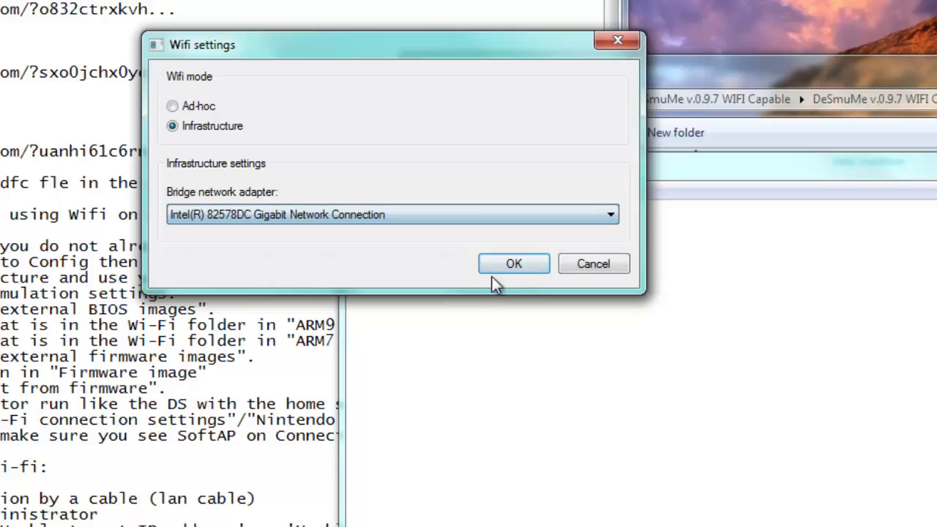
click(506, 265)
click(481, 289)
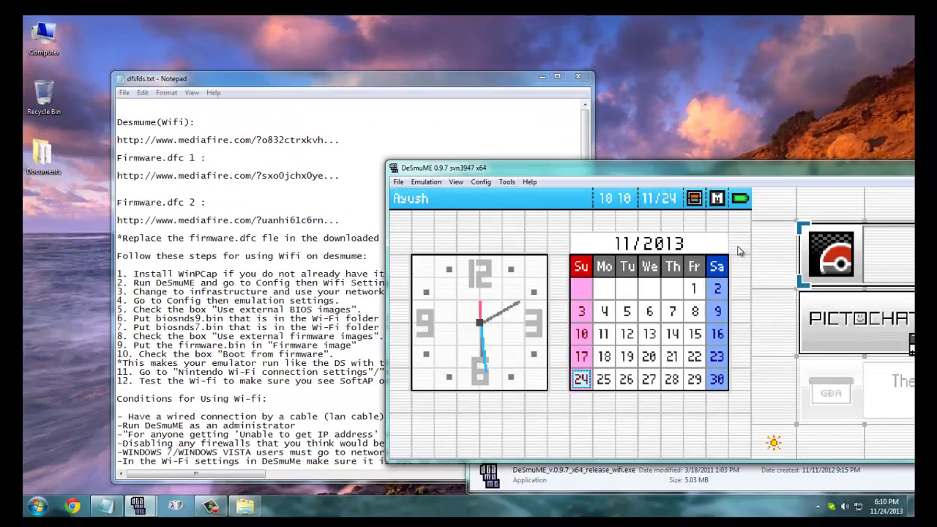
Start Pokémon Black Version from the DS home screen, move the window into full view, and continue past the title screen.
click(782, 251)
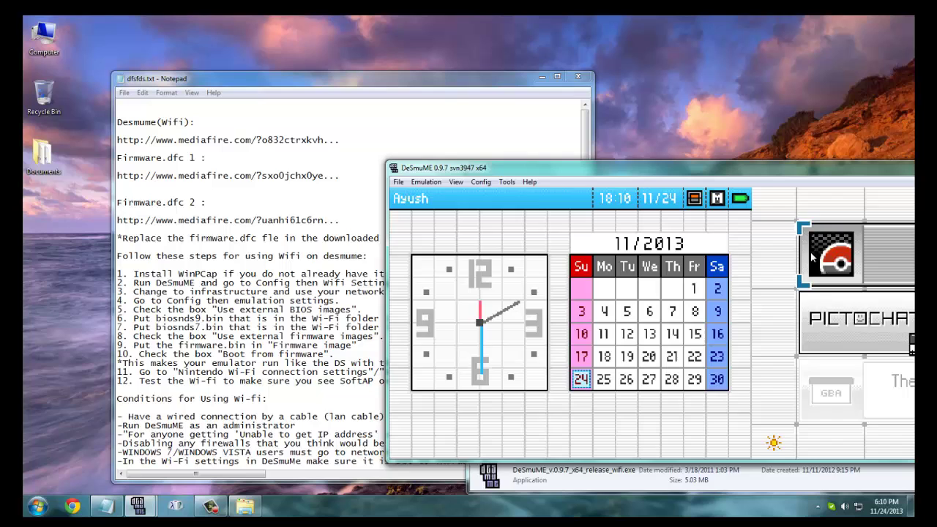
drag(368, 193, 529, 144)
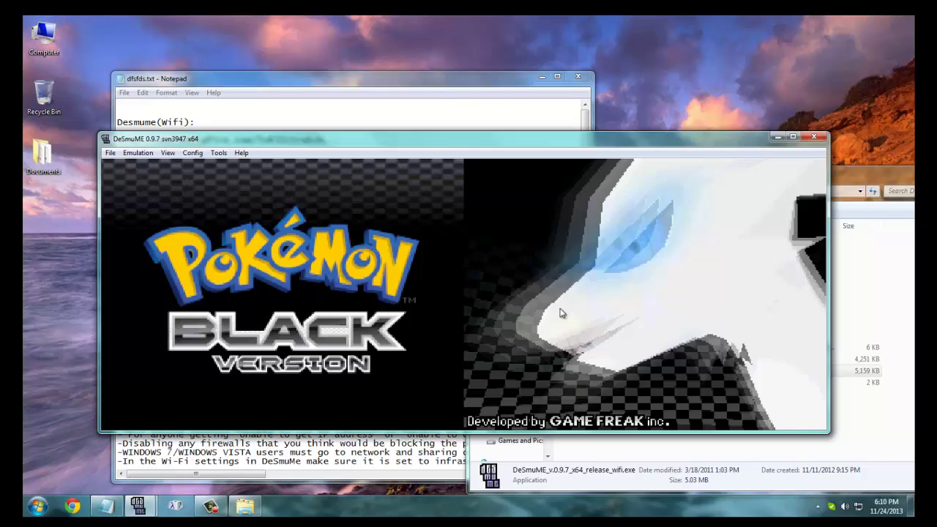
click(561, 308)
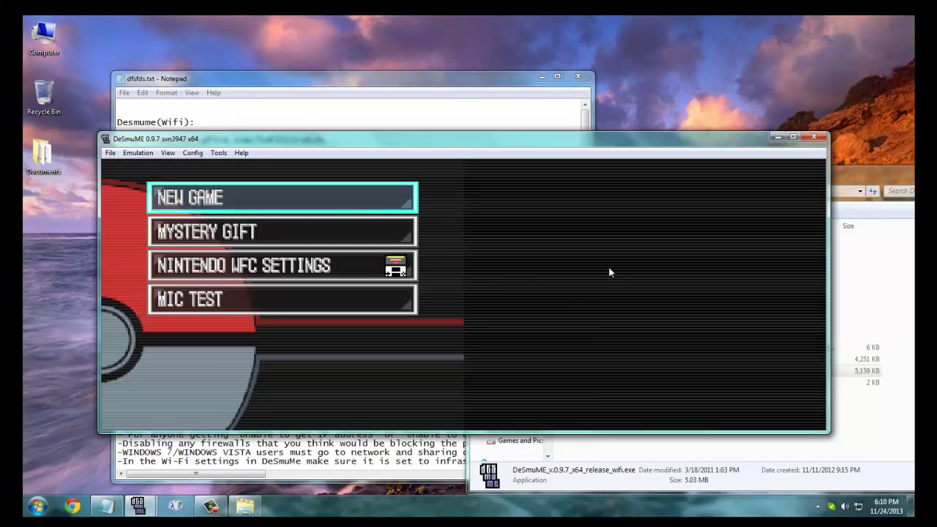
Open Nintendo WFC Settings from the game's main menu and test the Connection 1 settings that use SoftAP.
key(Down)
key(Down)
key(Down)
key(Up)
key(x)
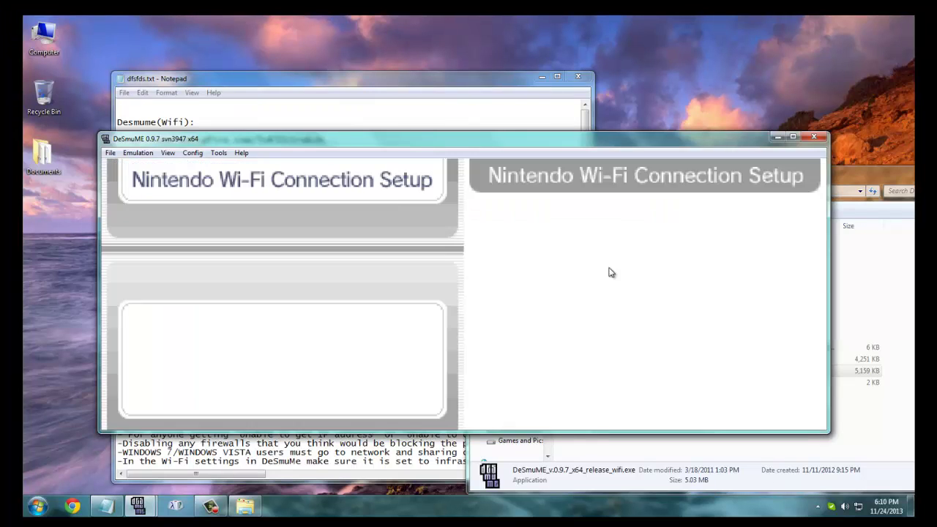
click(567, 254)
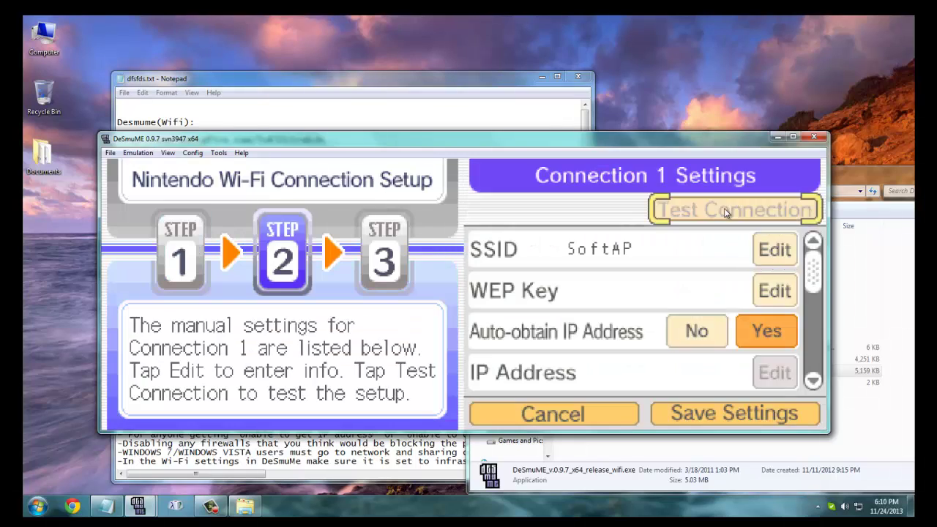
click(729, 210)
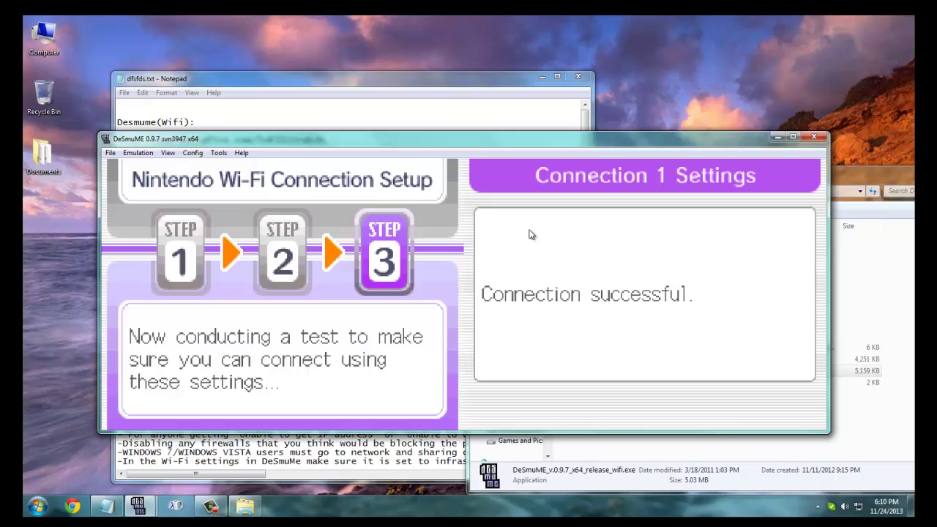
Consult the Wi-Fi instructions in the notes and return to the Connection 1 settings in the emulator.
click(347, 126)
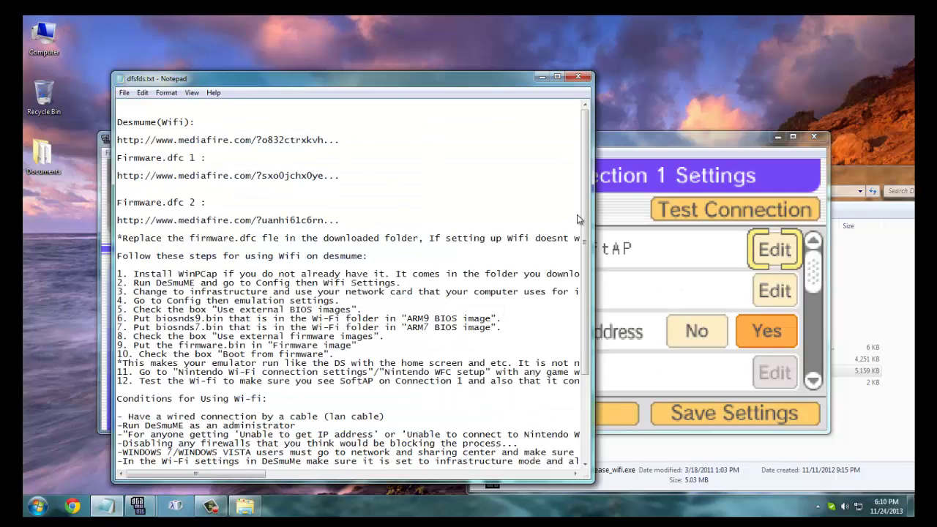
click(636, 255)
key(alt+Tab)
click(677, 260)
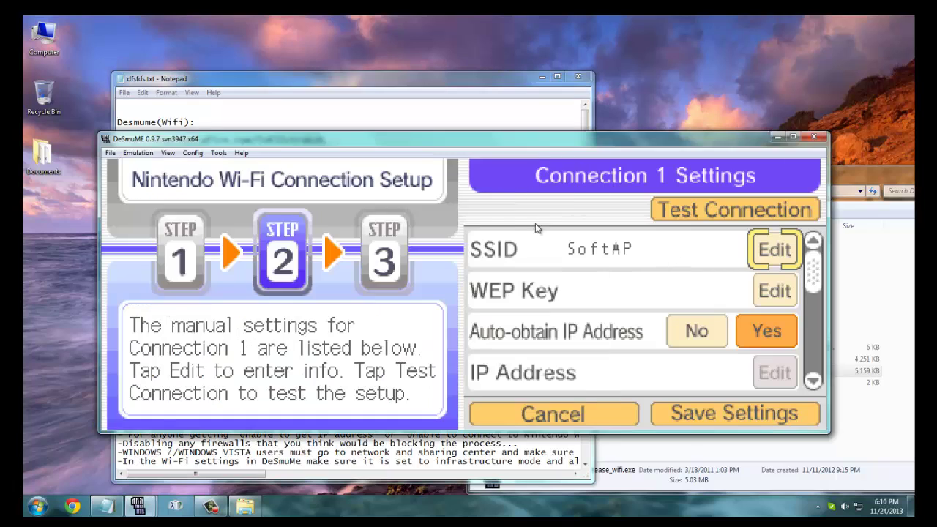
Set the bridge network adapter to Microsoft in the Wifi settings and decline resetting the current ROM.
click(193, 153)
click(243, 216)
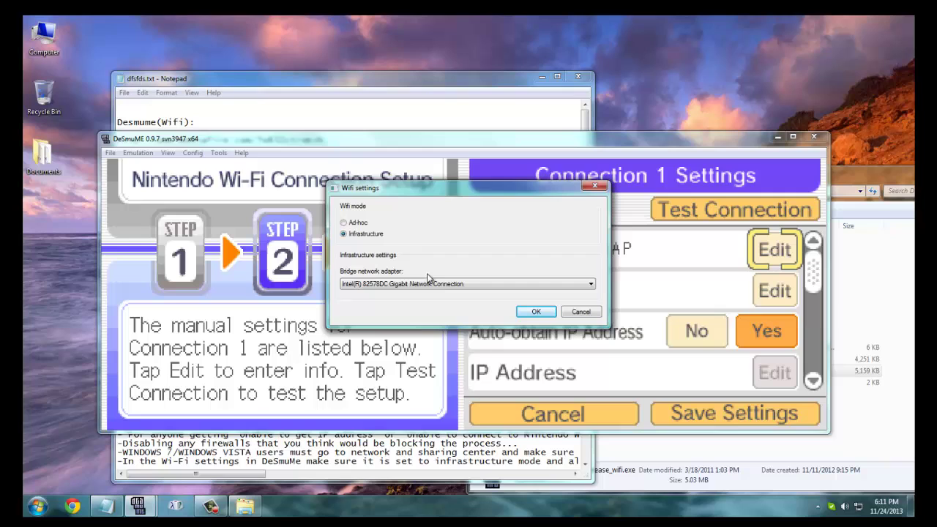
click(401, 284)
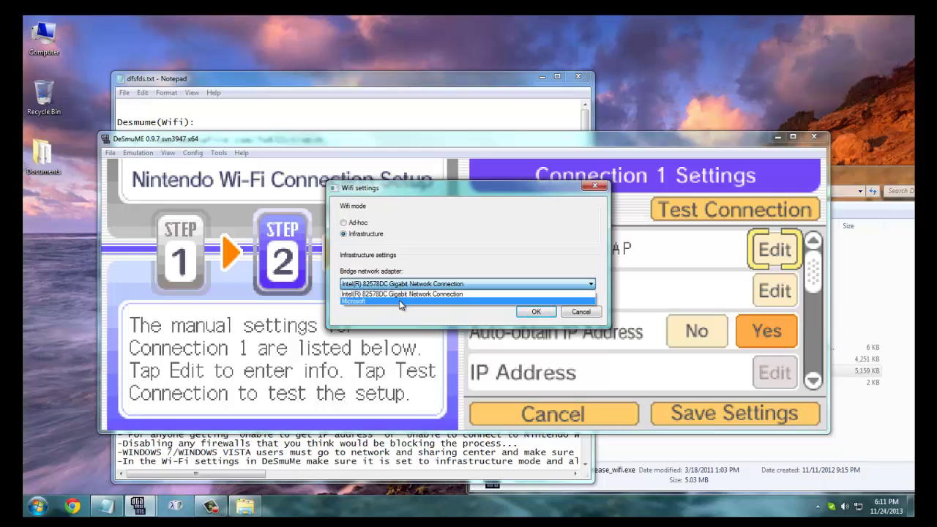
click(441, 302)
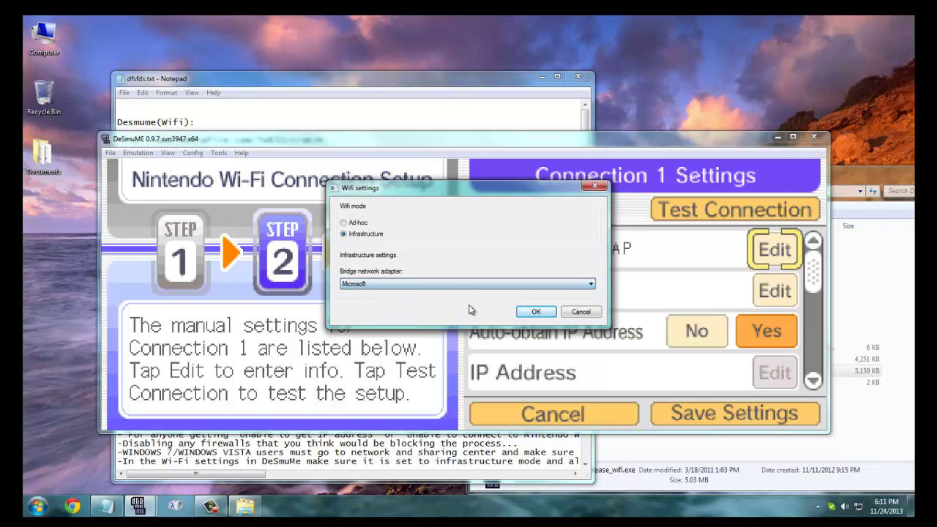
click(536, 311)
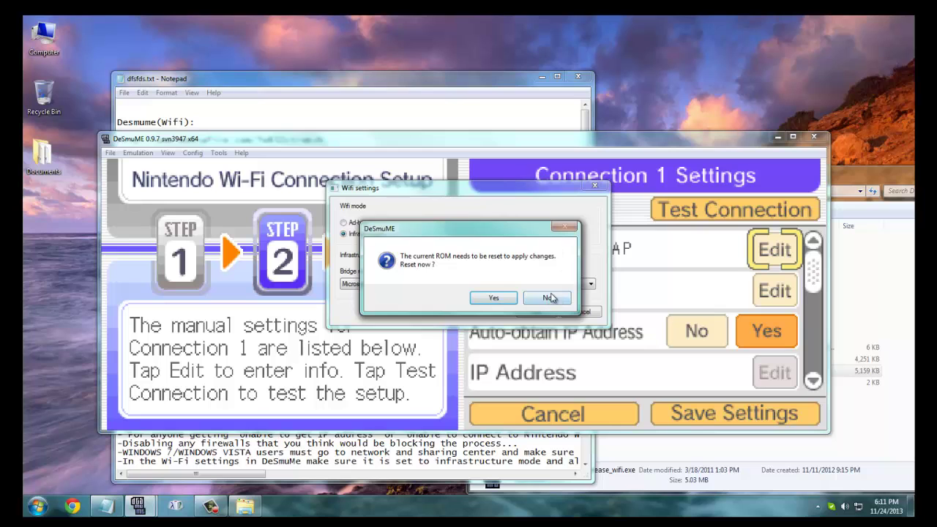
click(551, 298)
Set the Wifi bridge network adapter to Intel(R) 82578DC Gigabit Network Connection without resetting the ROM, and cancel out of the Connection 1 settings.
click(193, 152)
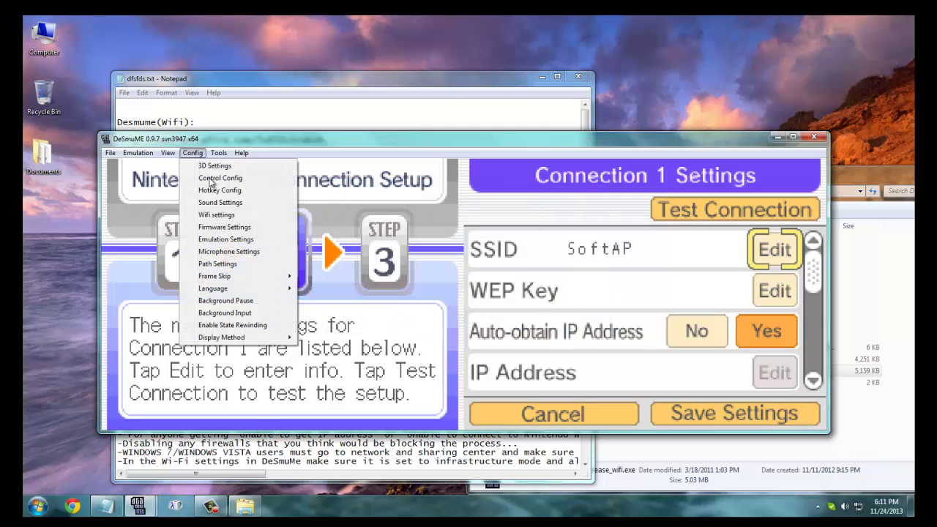
click(217, 214)
click(465, 284)
click(467, 294)
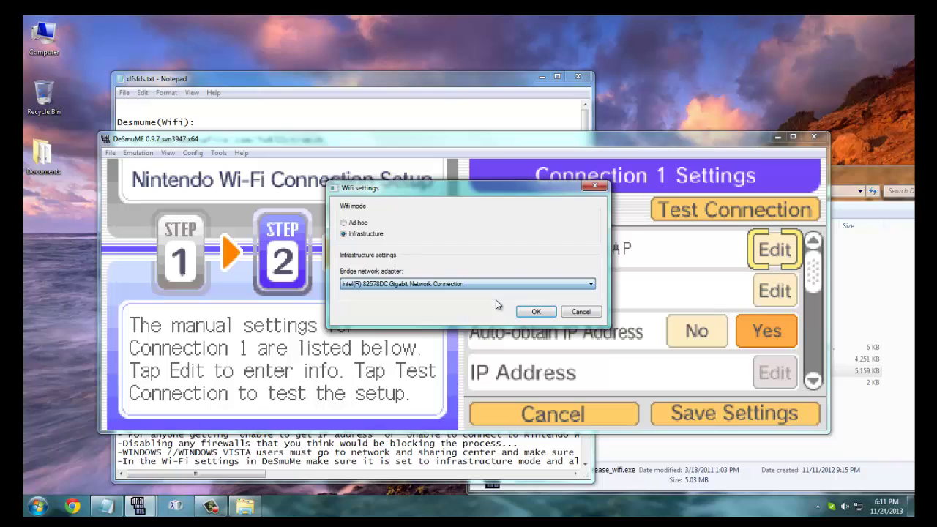
click(536, 312)
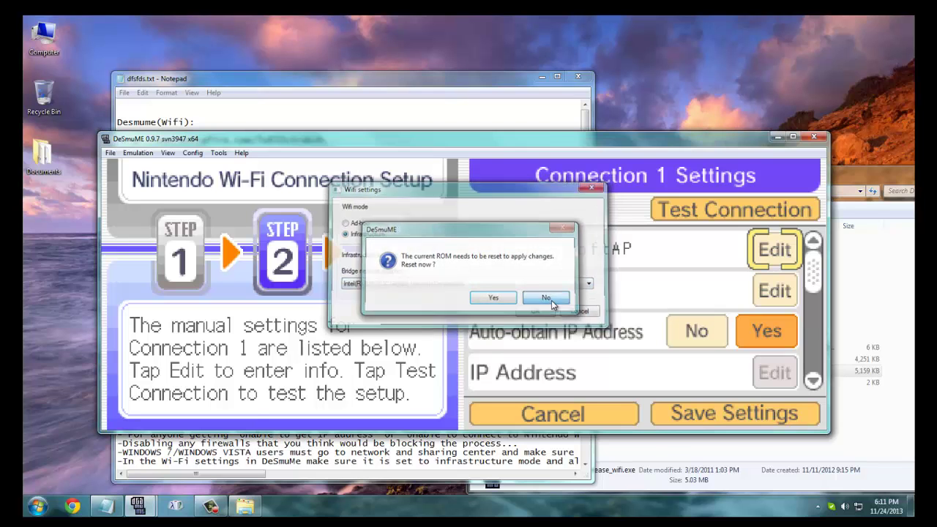
click(552, 300)
click(575, 421)
Check the notes and load biosnds9.bin from the Firmware folder as the ARM9 BIOS image in the Emulation settings.
click(364, 119)
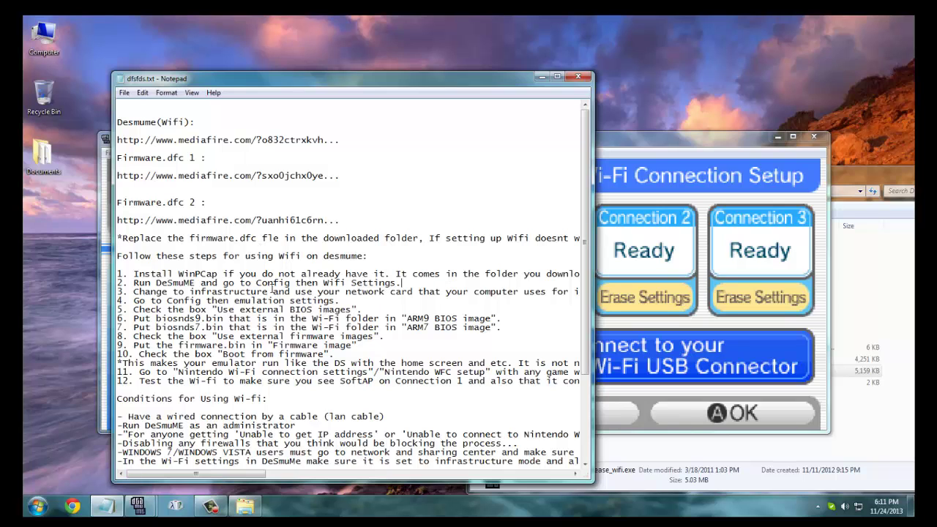
click(651, 151)
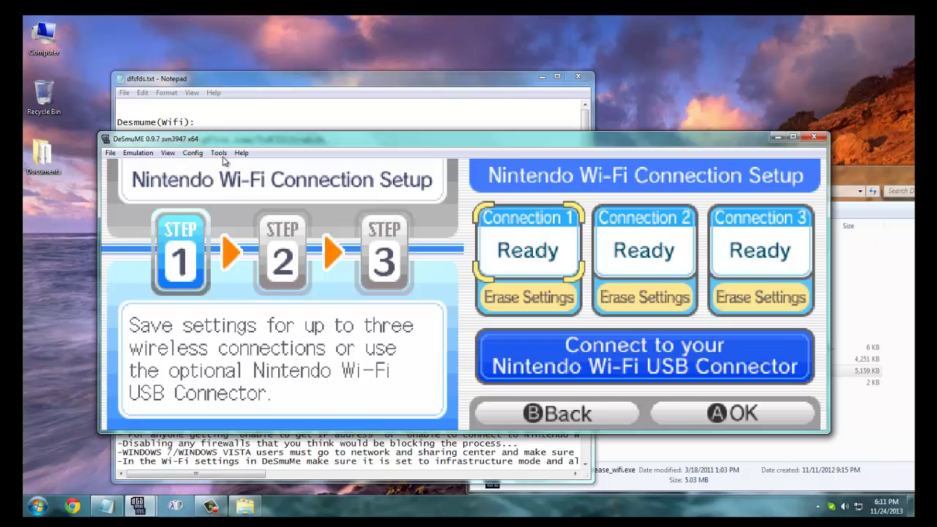
click(192, 153)
click(219, 236)
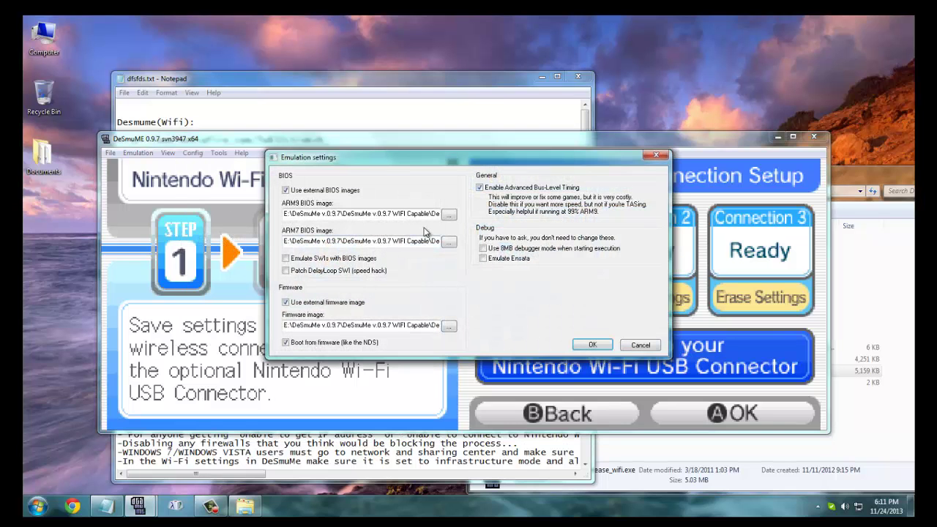
click(449, 214)
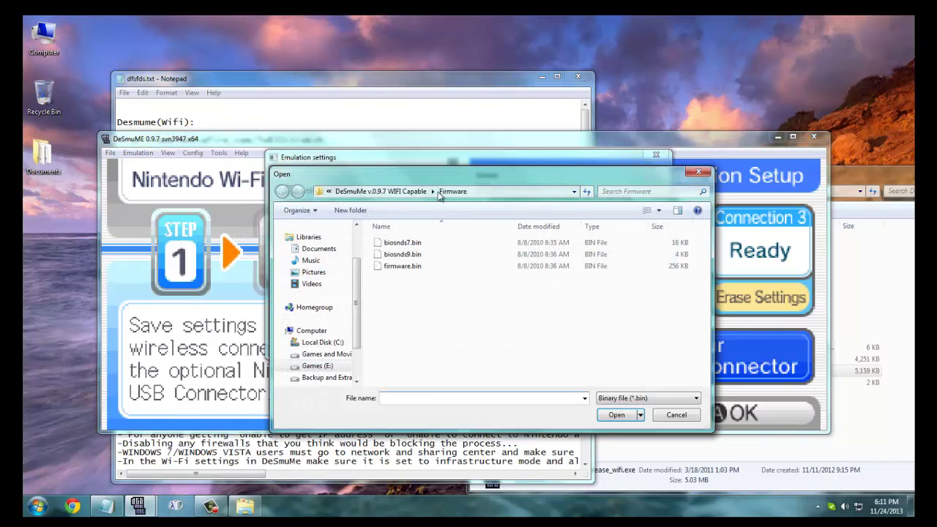
drag(440, 192, 350, 190)
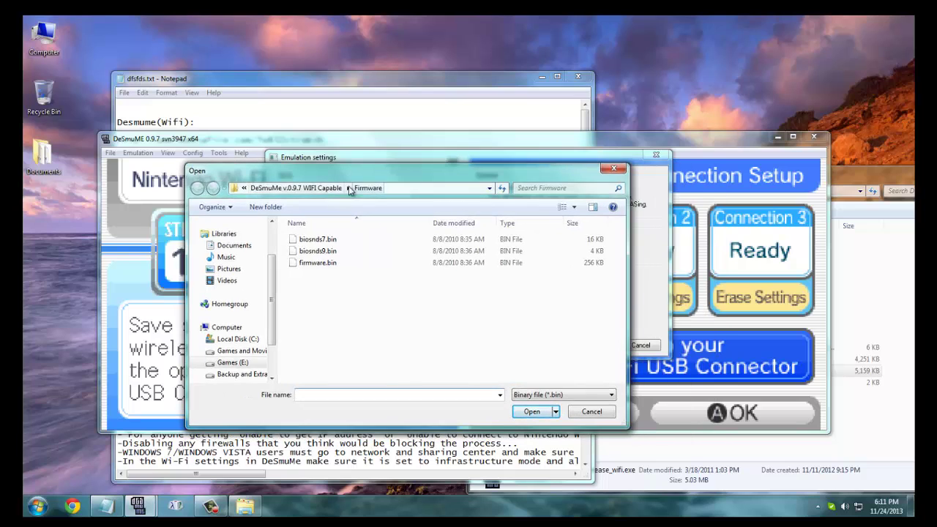
click(342, 188)
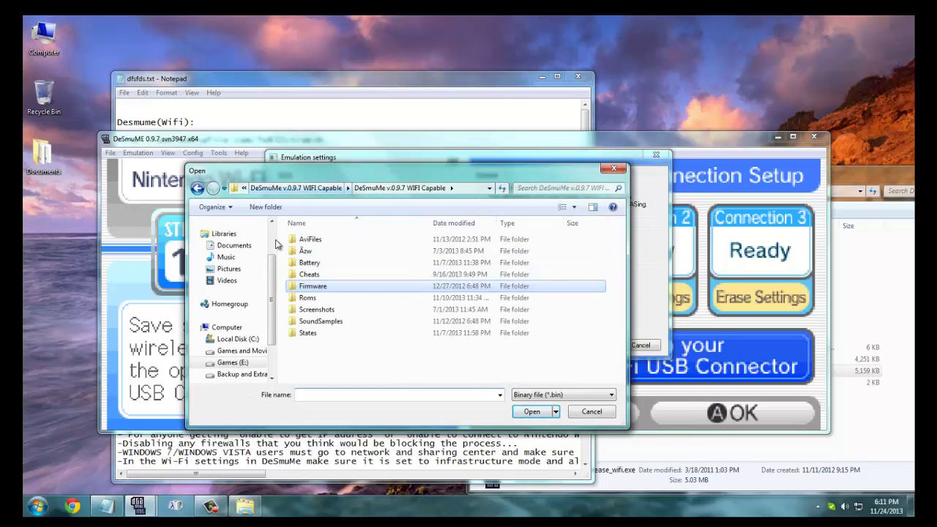
double_click(370, 287)
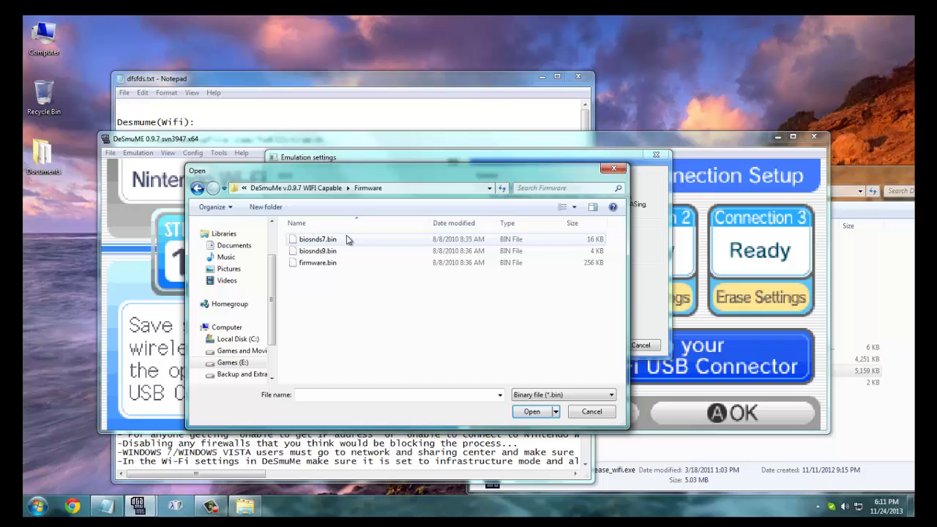
drag(376, 173, 386, 280)
drag(352, 234, 352, 235)
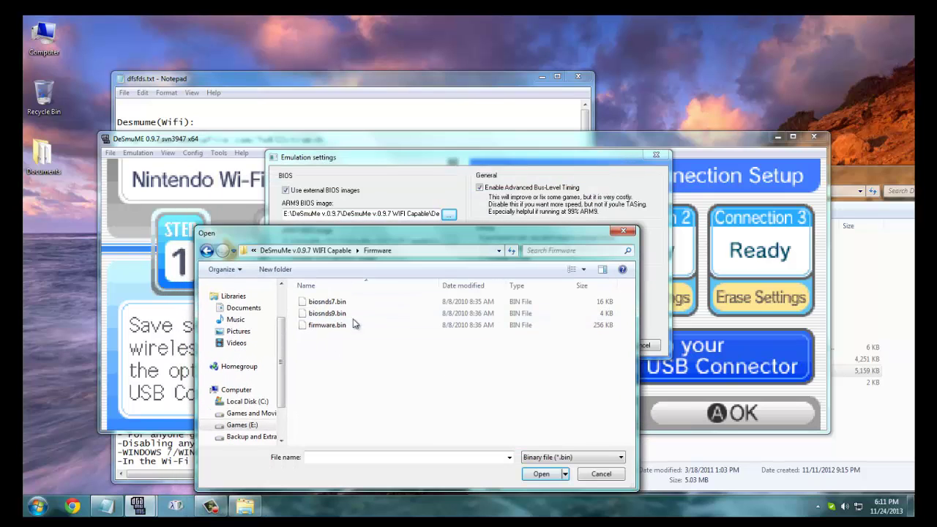
click(356, 315)
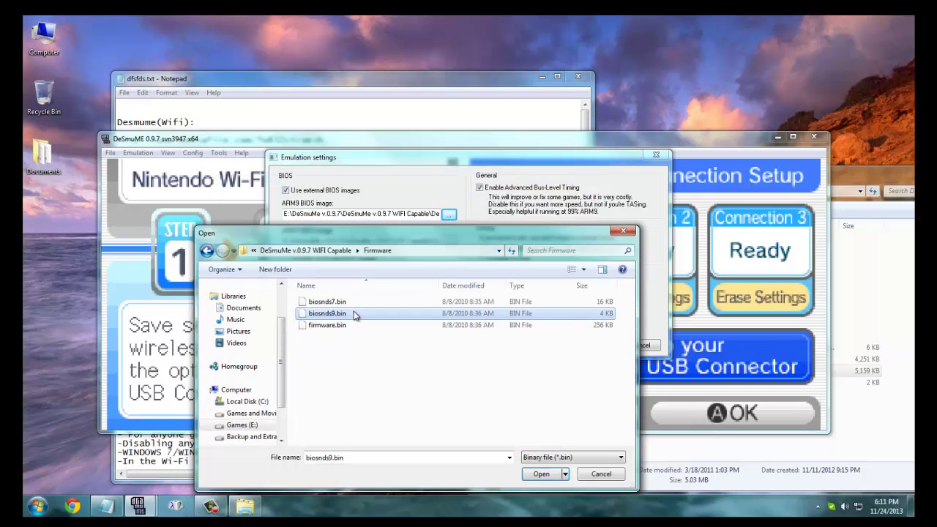
double_click(356, 314)
Load biosnds7.bin as the ARM7 BIOS image, keeping external BIOS images enabled.
click(449, 242)
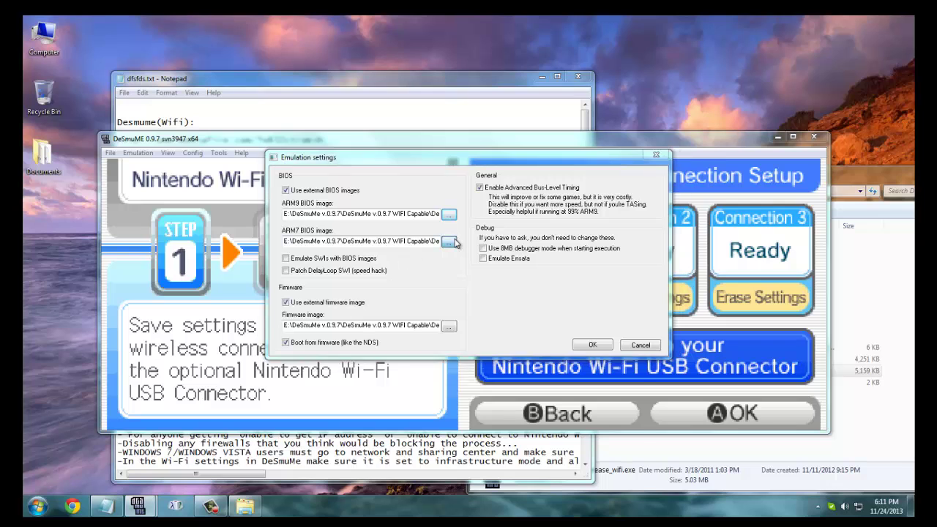
click(360, 306)
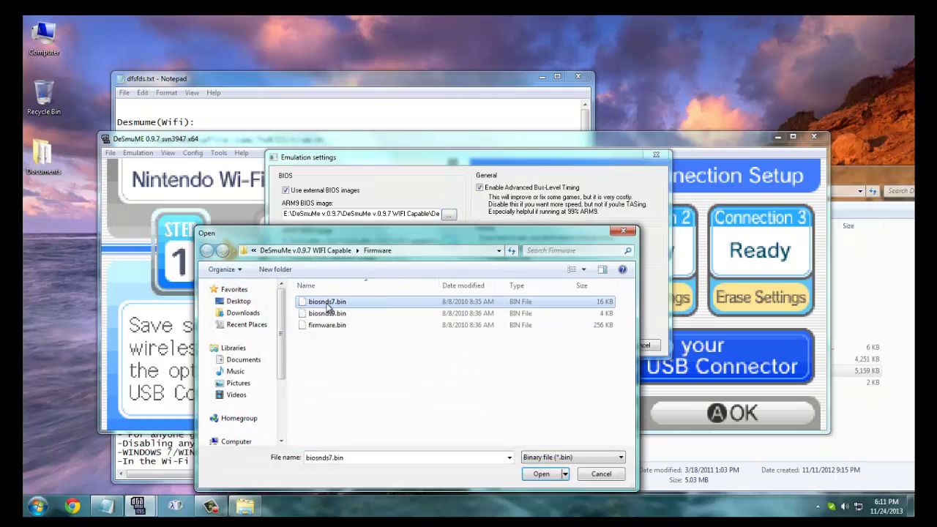
double_click(327, 304)
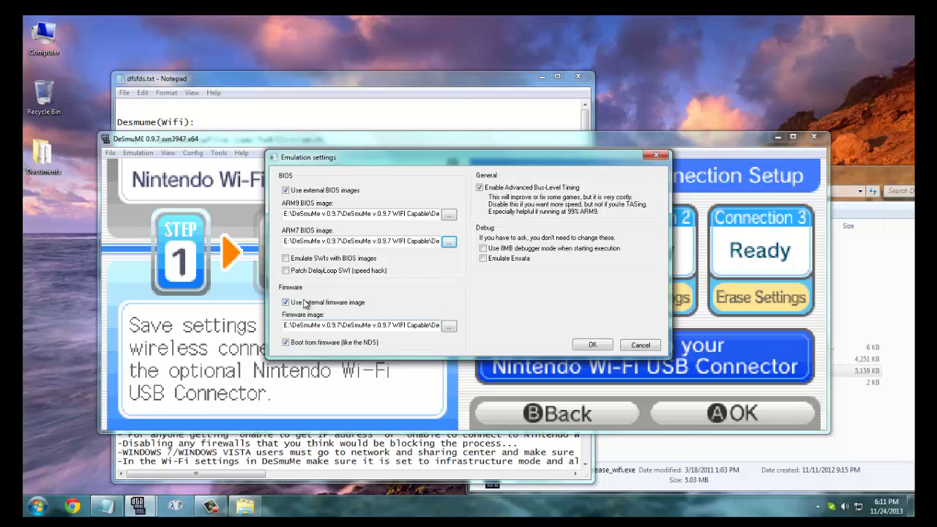
click(285, 190)
Load firmware.bin from the Firmware folder as the firmware image, and apply the emulation settings with a ROM reset.
click(447, 325)
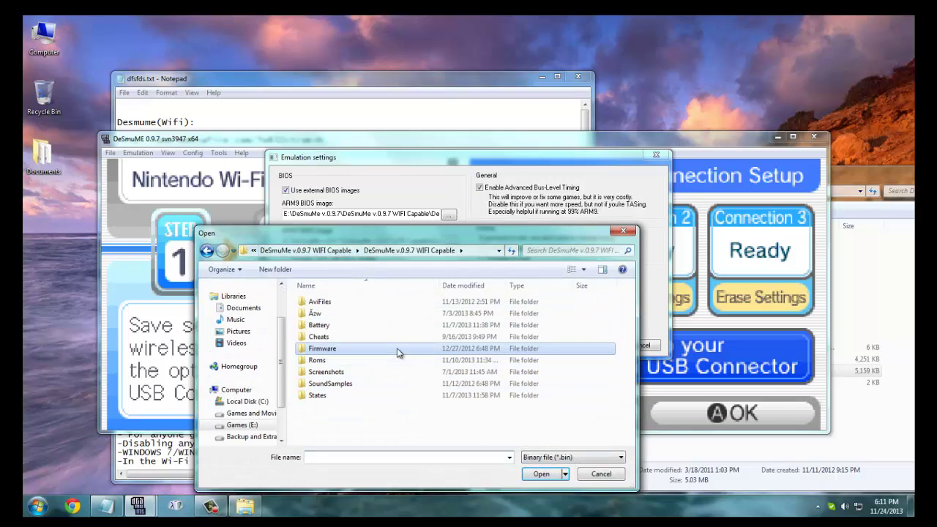
double_click(397, 352)
double_click(372, 325)
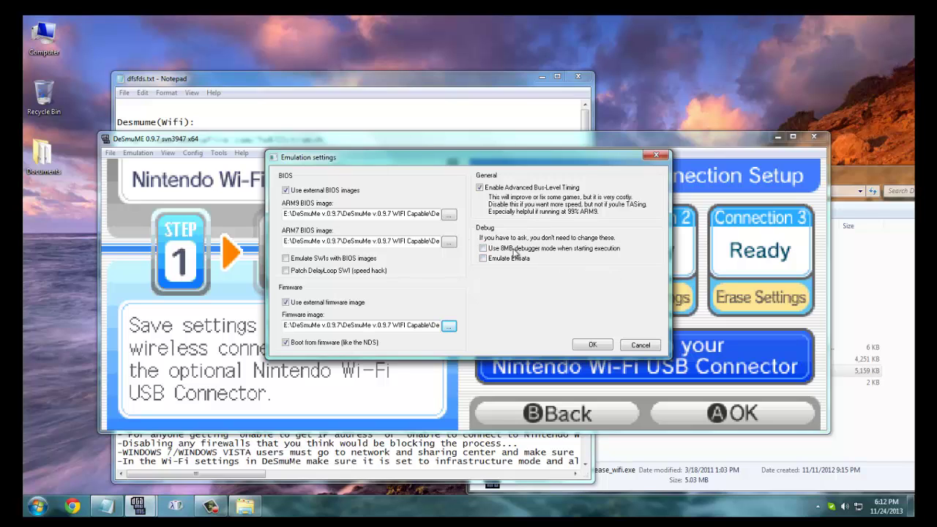
click(595, 345)
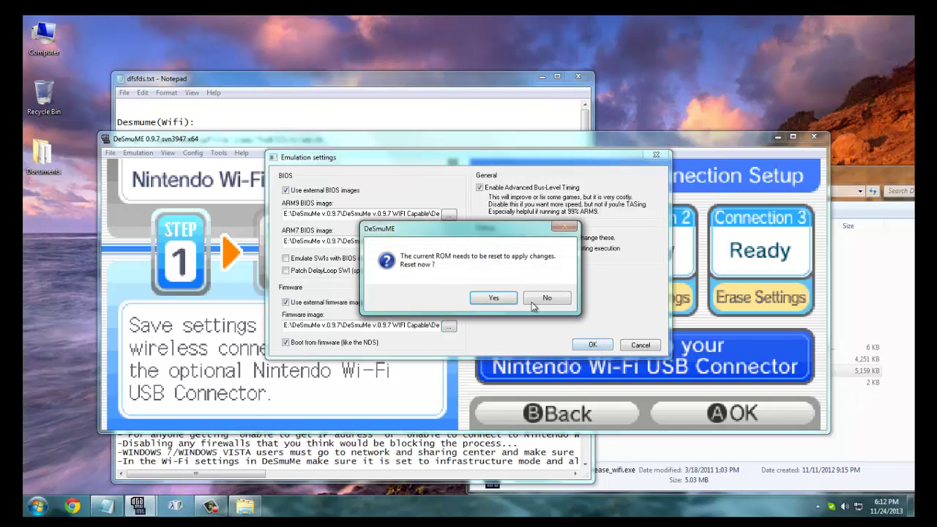
click(488, 299)
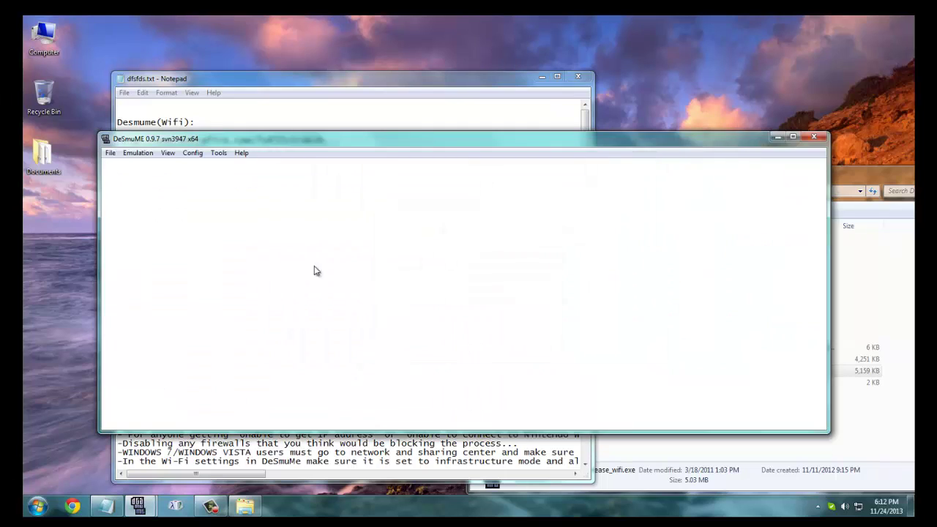
Review the emulation settings instructions in the notes and start Pokémon Black Version from the DS home screen.
click(265, 124)
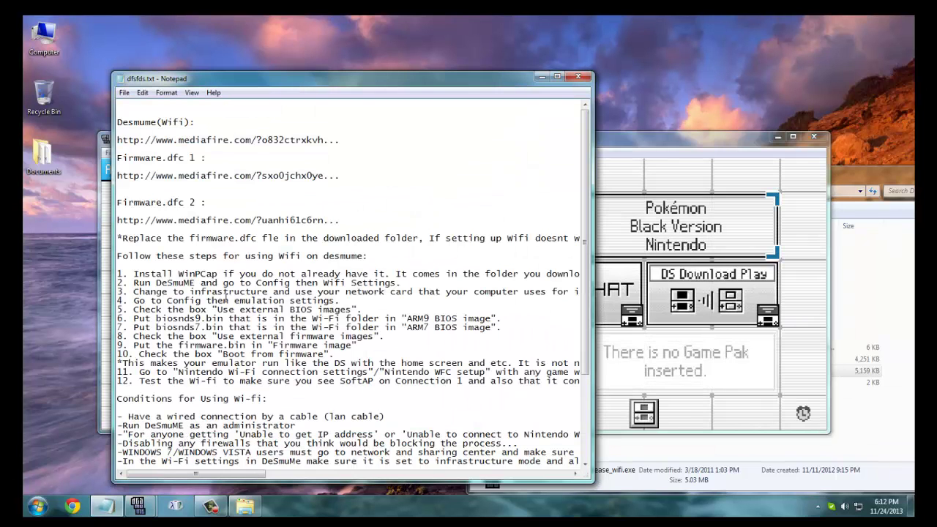
drag(238, 301, 440, 372)
click(419, 362)
click(656, 383)
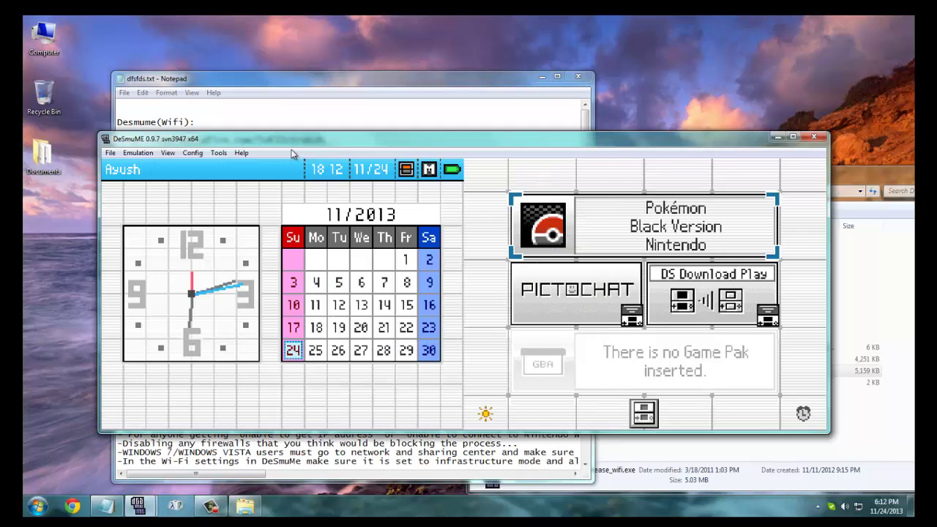
click(606, 228)
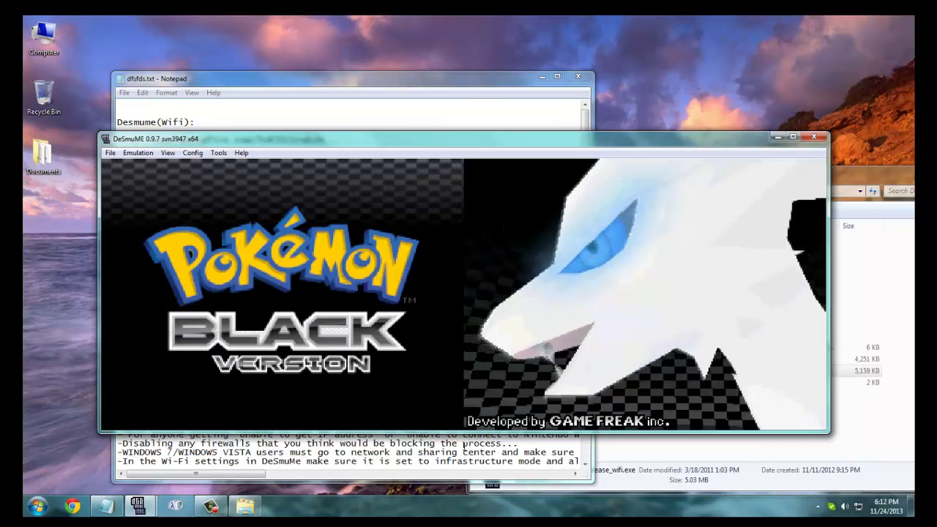
Consult the "Conditions for Using Wi-fi" section of the notes and check the game's main menu in the emulator.
click(462, 444)
scroll(623, 274, down, 1)
scroll(538, 343, down, 3)
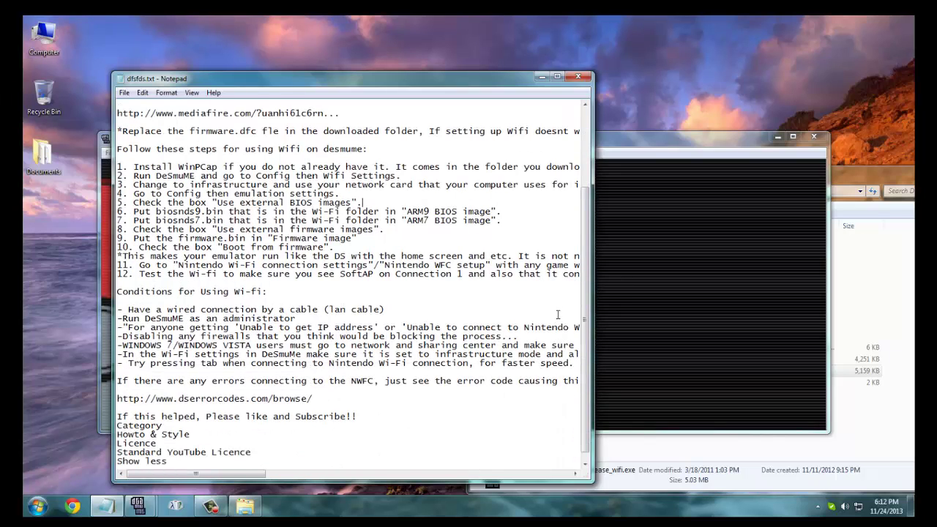
drag(119, 301, 297, 315)
click(717, 321)
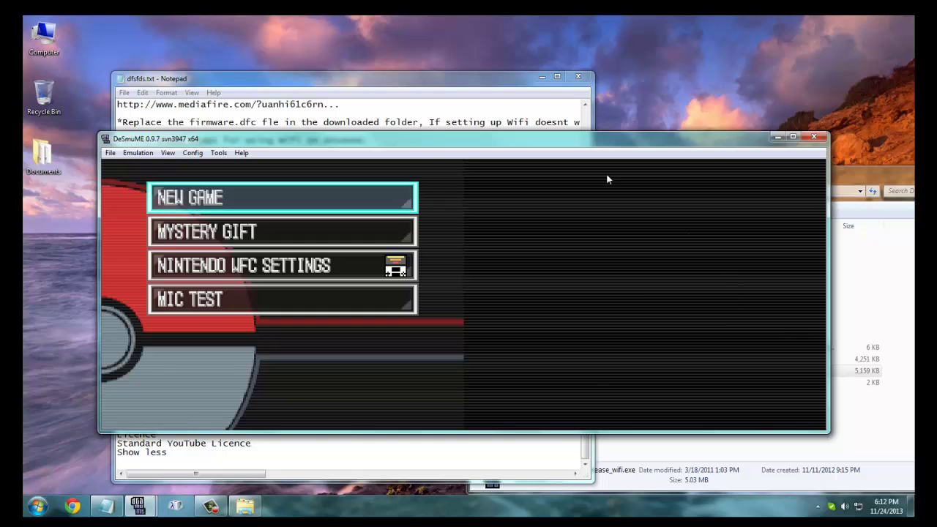
click(488, 112)
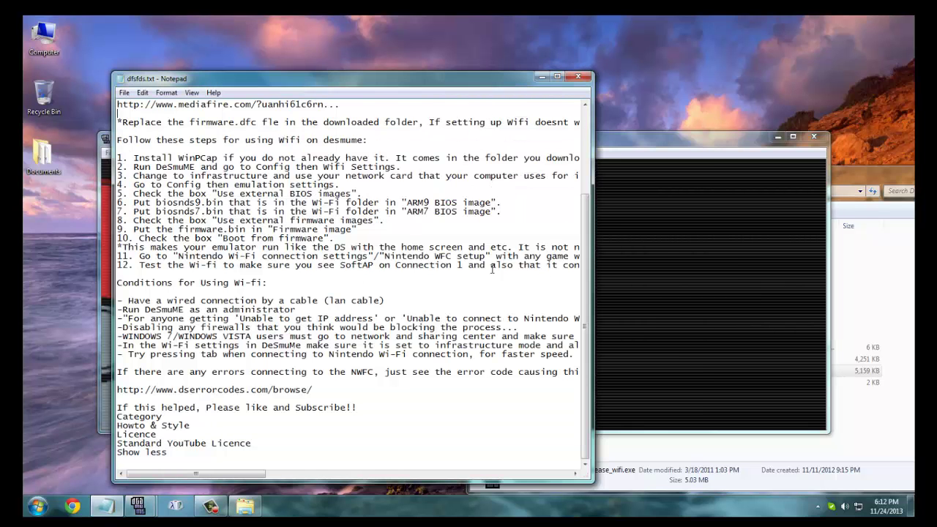
click(628, 202)
Review the wired LAN cable condition in the notes and insert a space before "Run DeSmuME as an administrator".
click(269, 122)
drag(151, 301, 189, 300)
click(417, 300)
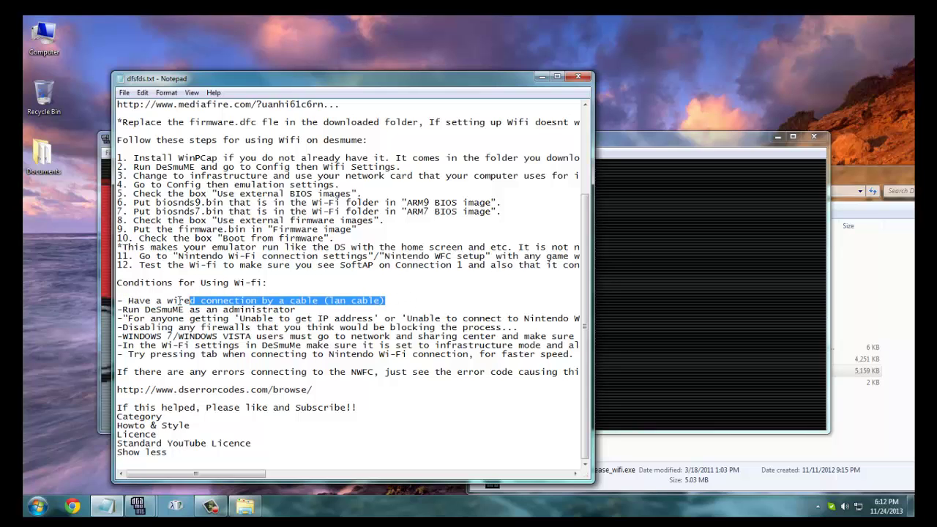
click(129, 301)
drag(128, 300, 410, 299)
click(410, 297)
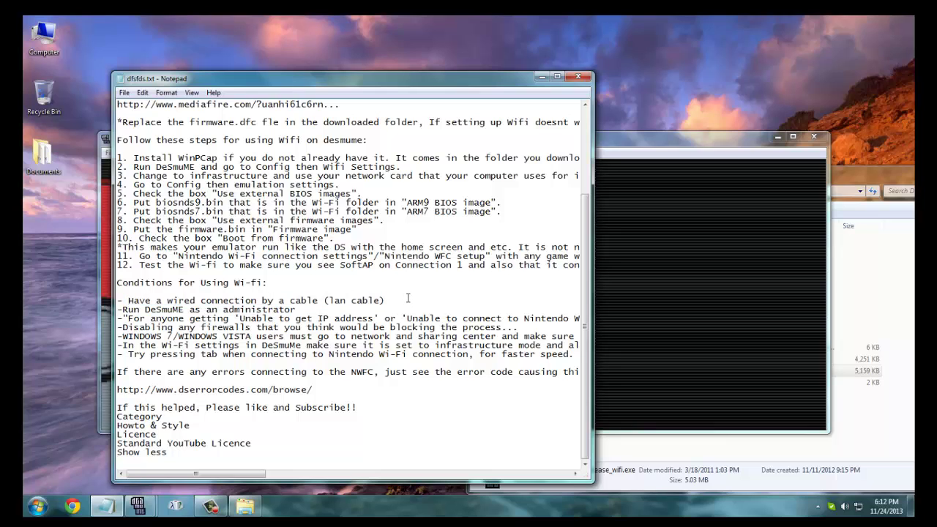
drag(404, 298, 126, 300)
click(126, 300)
click(123, 309)
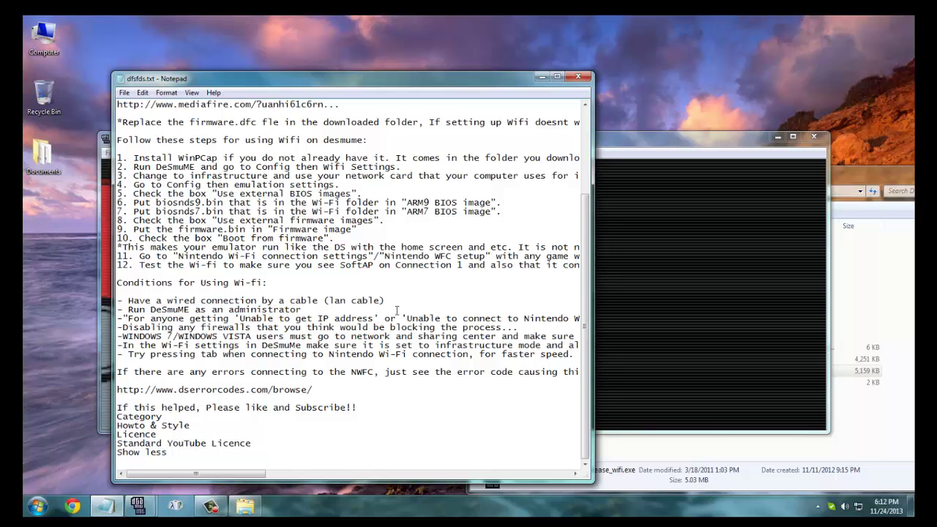
Close the emulator and inspect the compatibility properties of DeSmuME_v.0.9.7_x64_release_wifi.exe, closing them without changes.
click(647, 279)
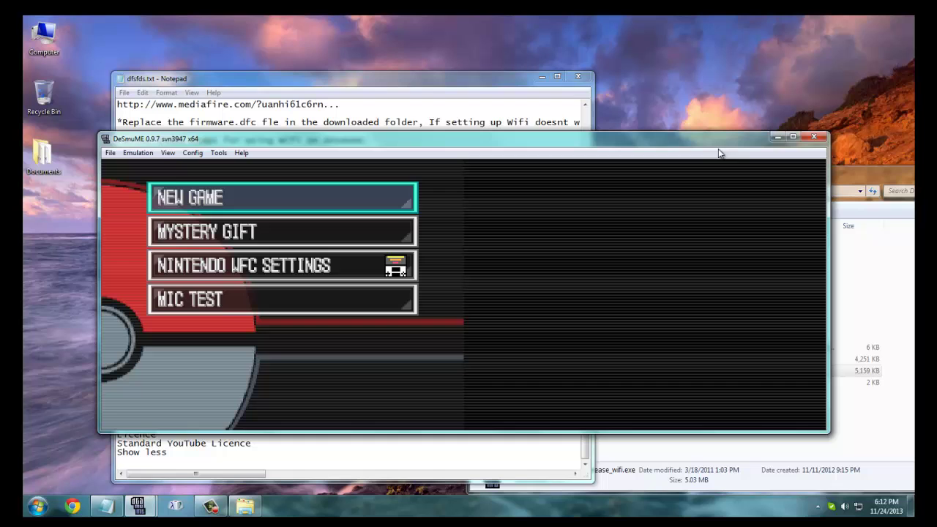
click(813, 137)
click(794, 172)
right_click(662, 371)
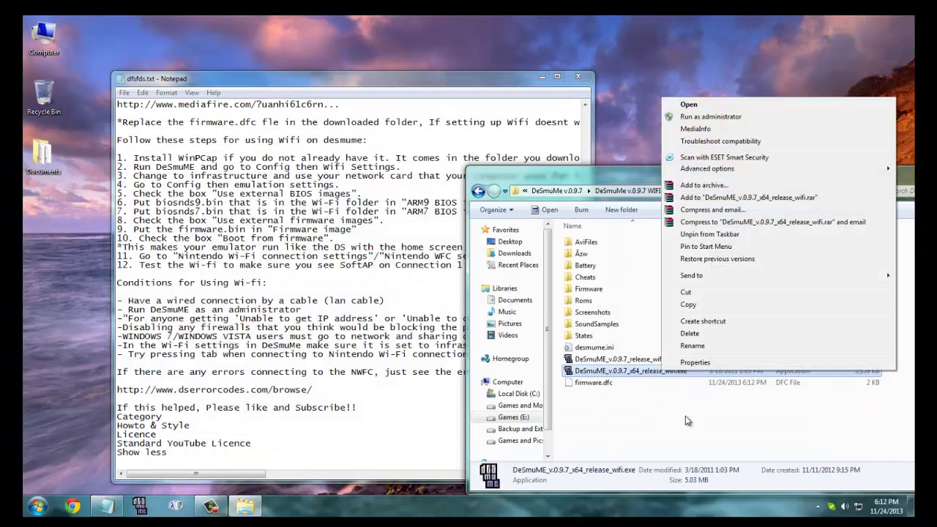
click(695, 362)
click(717, 233)
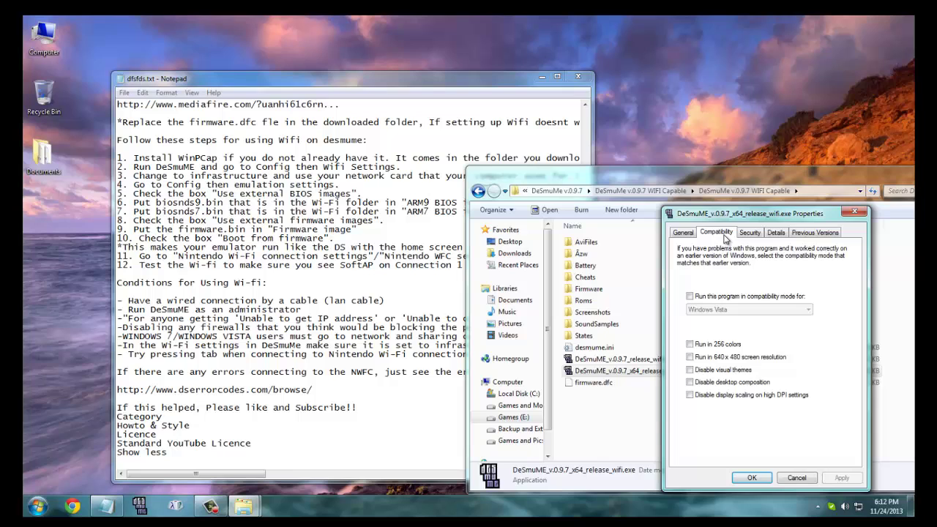
click(854, 212)
Read the full note on the 'Unable to get IP address' and 'Unable to connect to Nintendo Wi-fi network' errors.
click(385, 372)
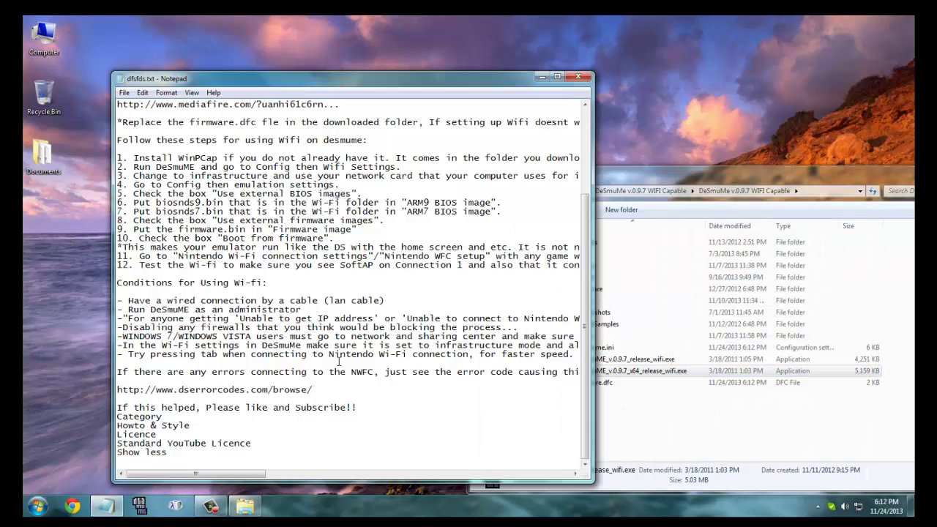
drag(307, 309, 330, 313)
drag(379, 317, 349, 318)
click(341, 320)
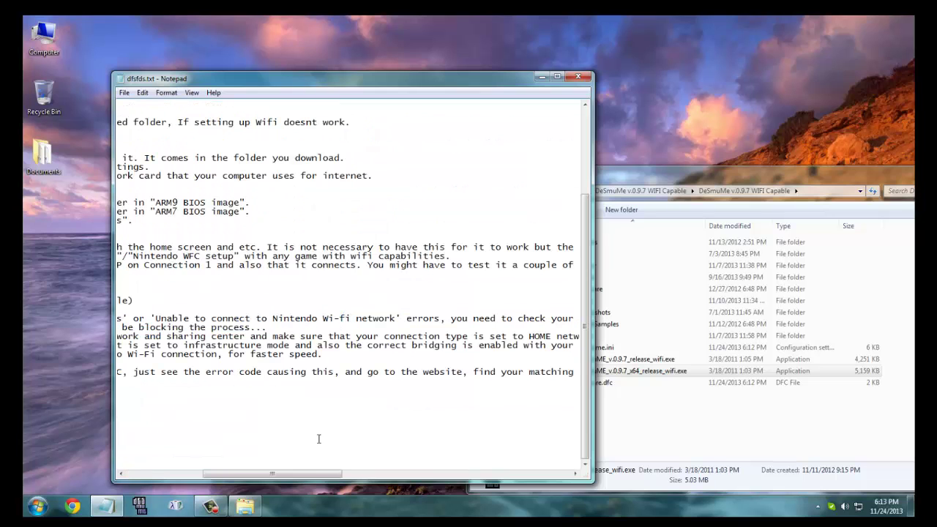
drag(313, 476, 413, 482)
drag(296, 317, 458, 318)
click(454, 318)
drag(395, 481, 195, 464)
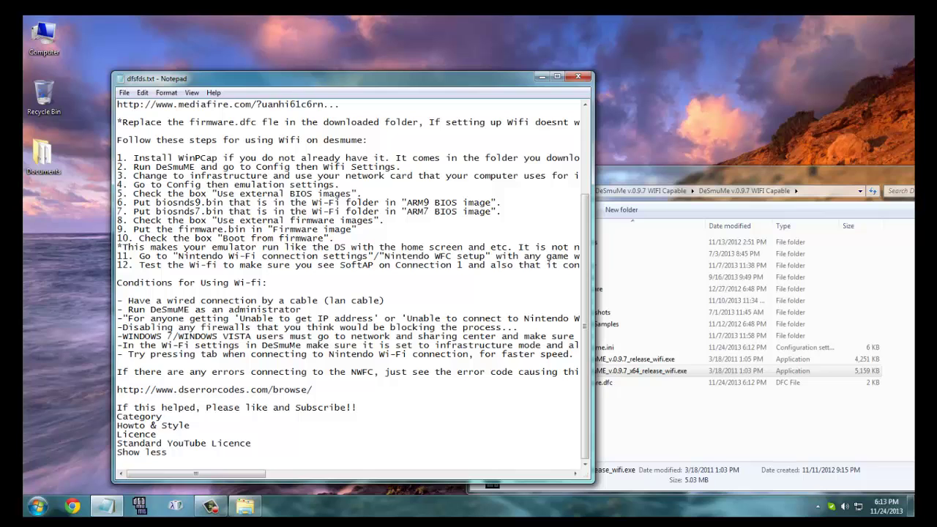
Show the Control Panel items as large icons, check the Windows Firewall state, and close the window.
click(37, 506)
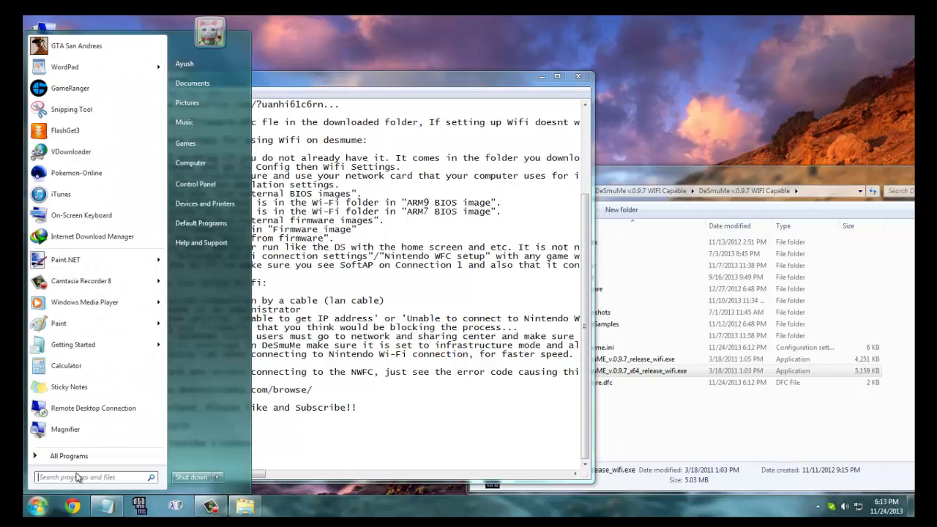
click(218, 178)
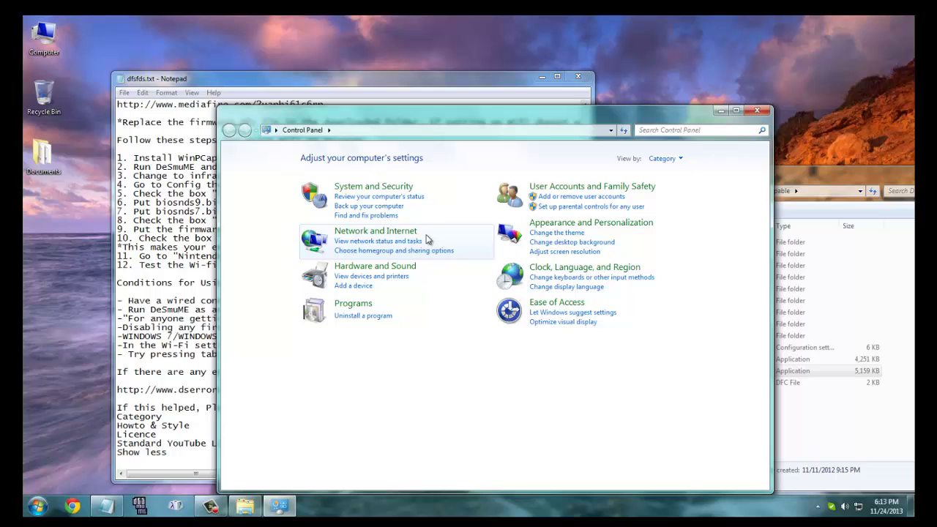
click(671, 158)
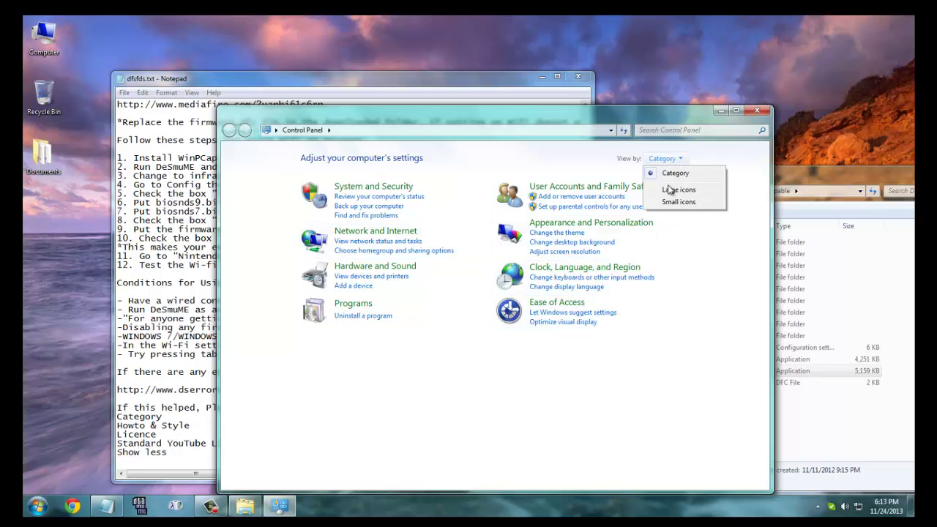
click(671, 190)
scroll(561, 305, down, 5)
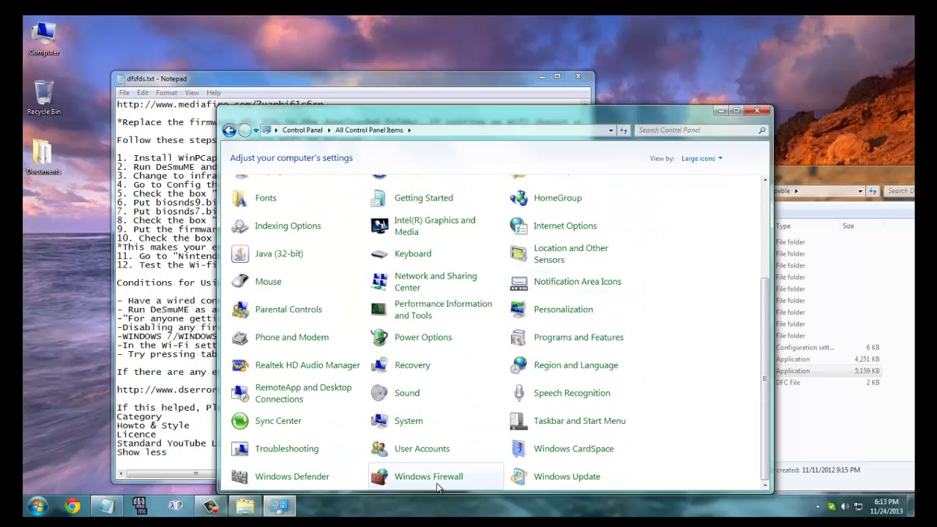
click(437, 486)
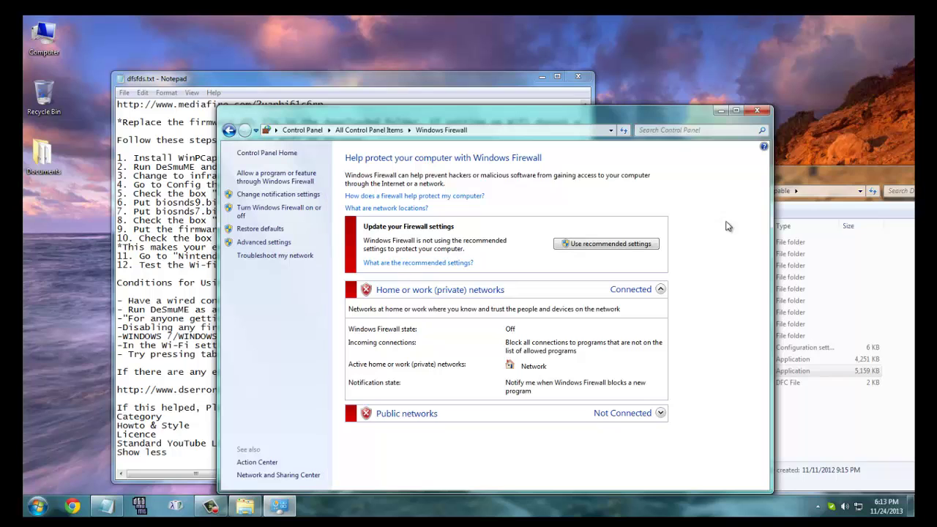
click(765, 112)
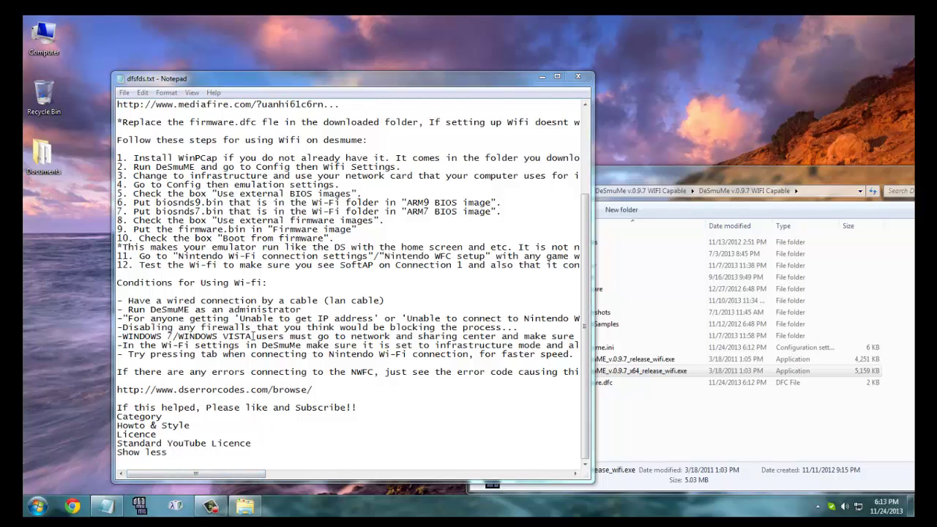
In the Network and Sharing Center, set the active network's location to Public network.
click(818, 506)
right_click(861, 508)
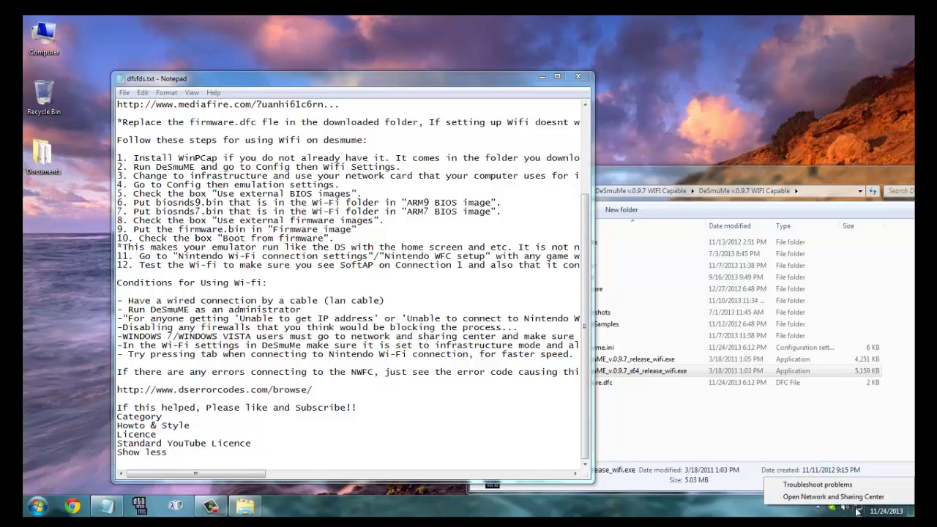
click(851, 496)
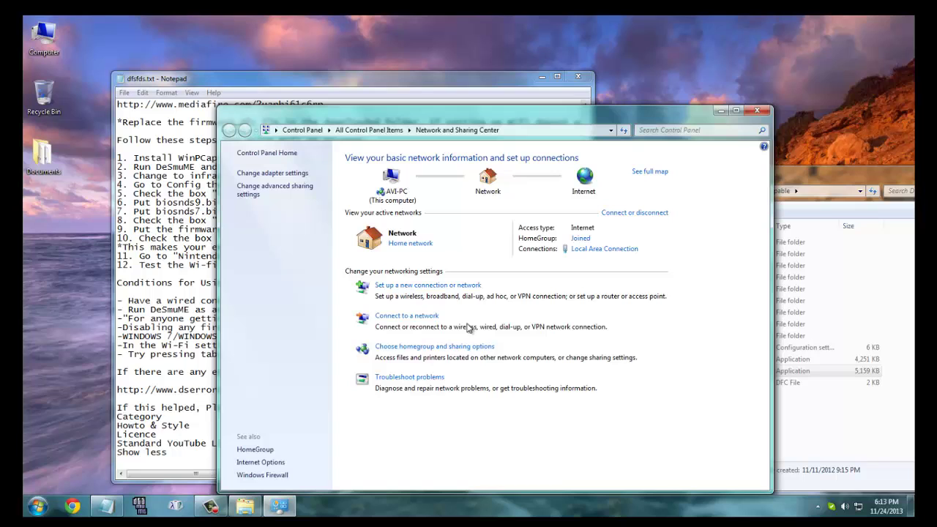
click(407, 245)
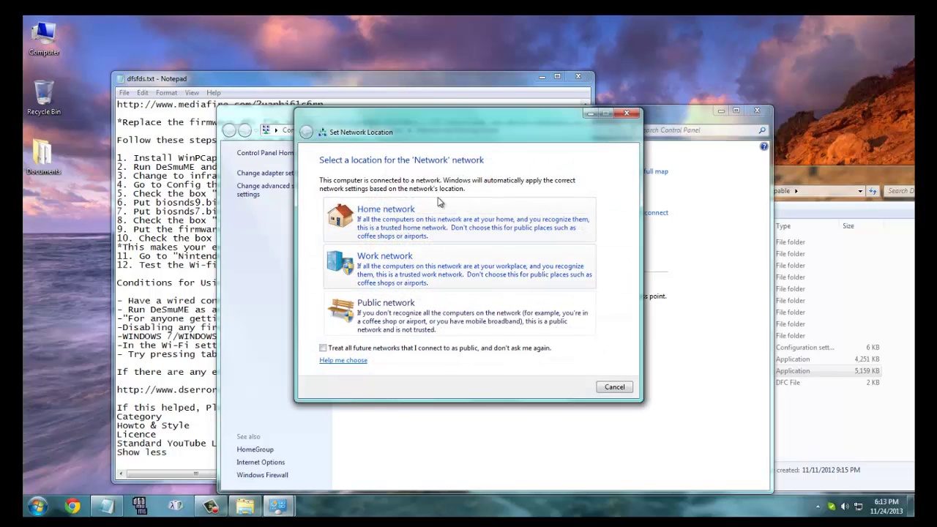
click(413, 323)
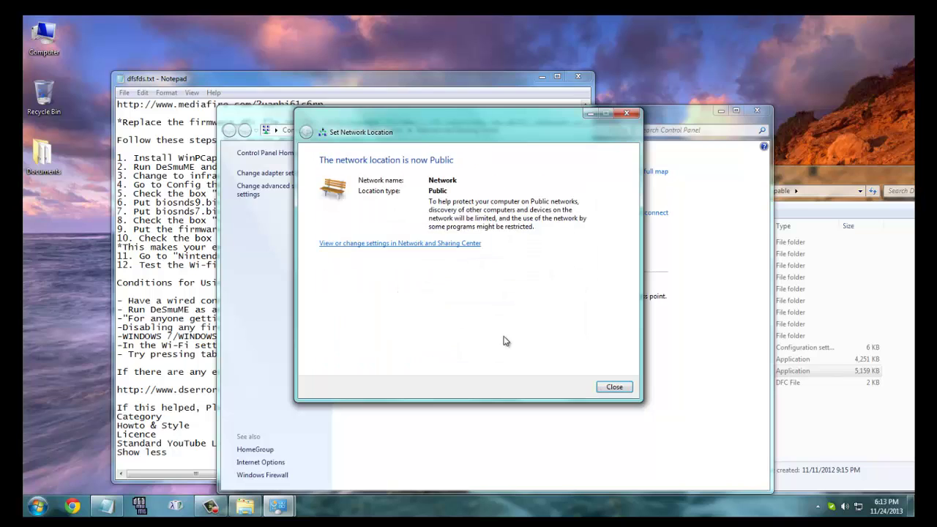
click(614, 388)
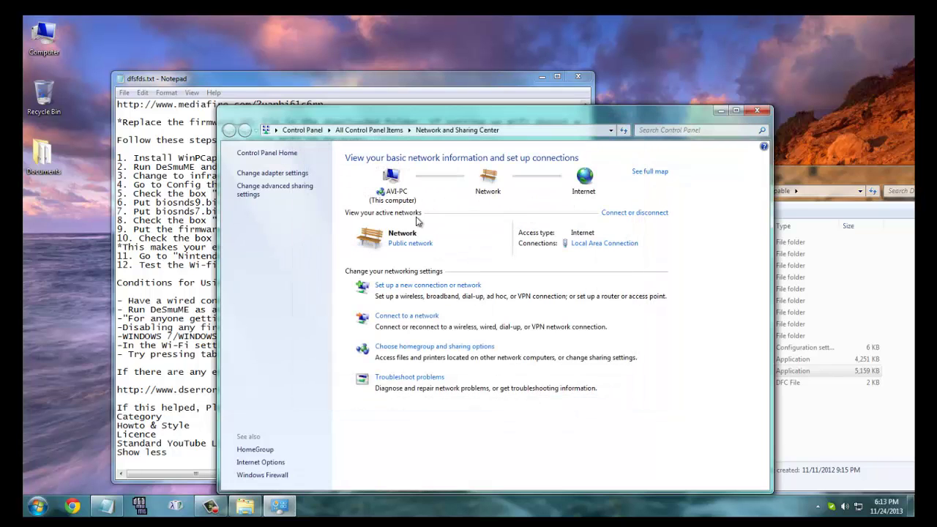
Launch DeSmuME, load the Pokémon Black ROM, and advance past the title screen to the game's main menu.
click(139, 505)
click(110, 153)
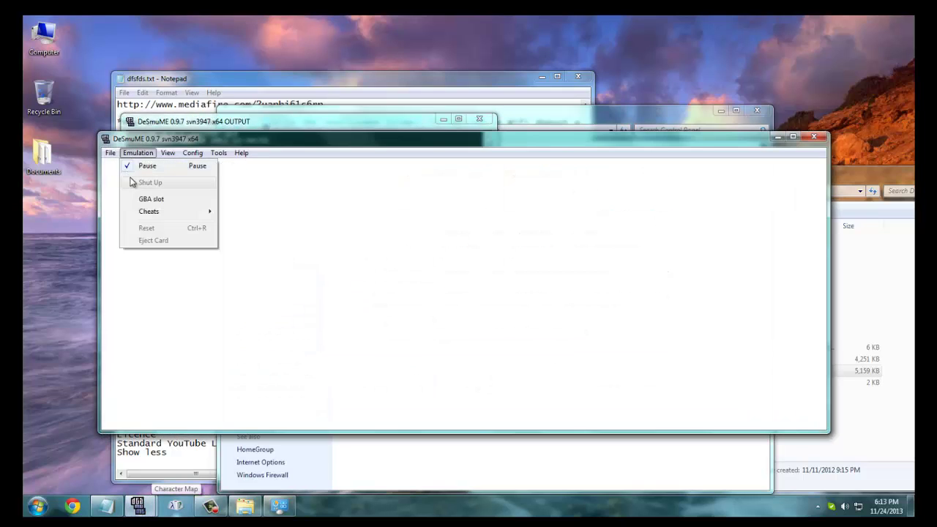
mouse_move(139, 178)
click(309, 180)
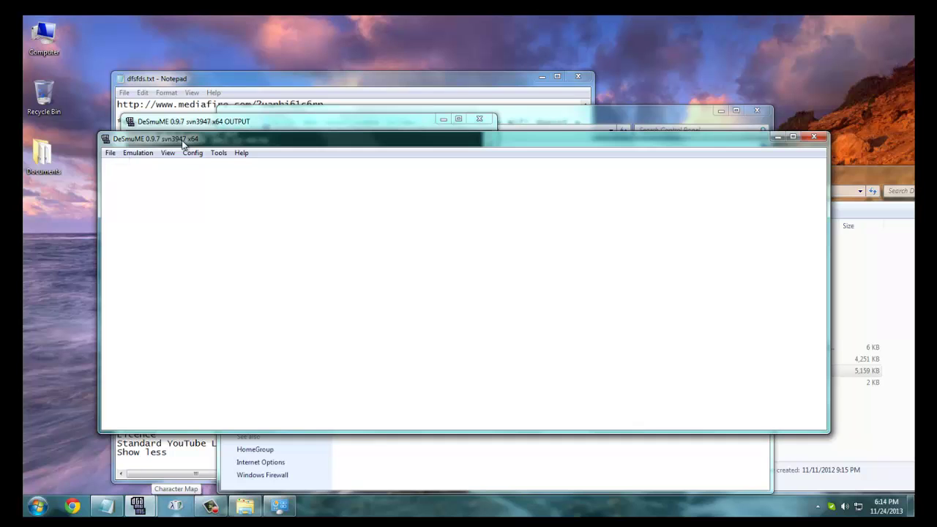
click(255, 90)
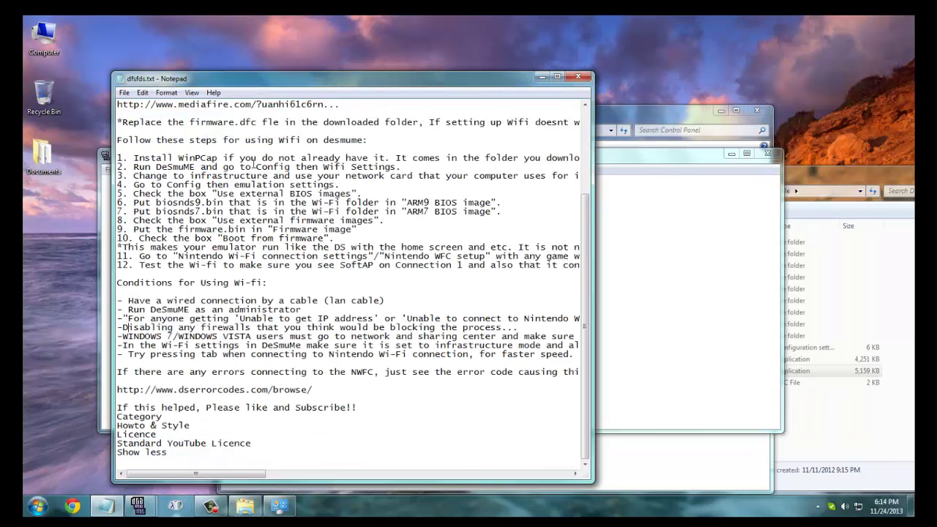
click(634, 295)
click(556, 243)
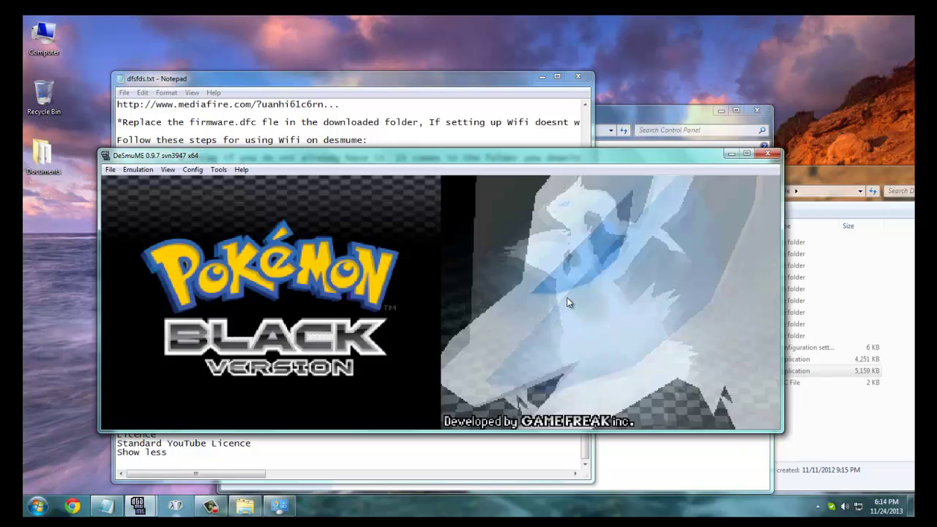
click(568, 300)
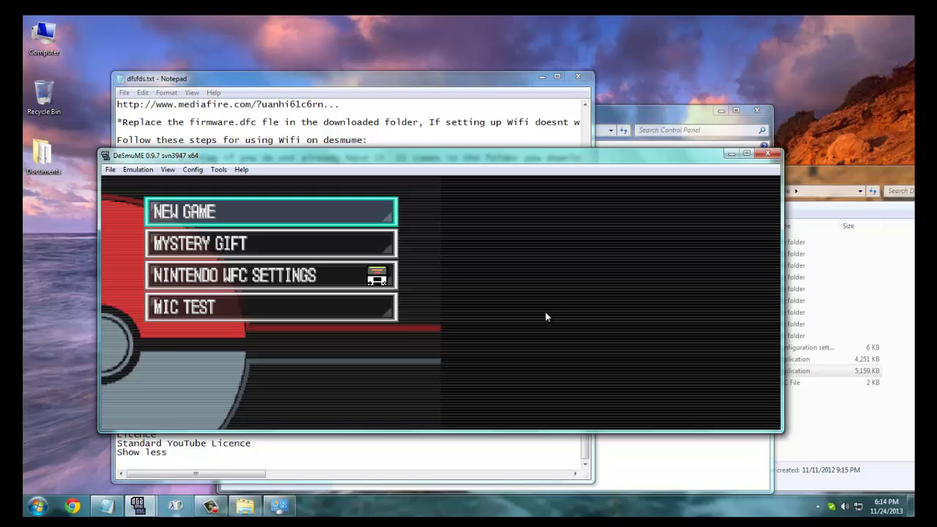
Go through Nintendo WFC Settings to Connection 1, start its connection test, and open the SSID entry.
key(Down)
key(Down)
key(x)
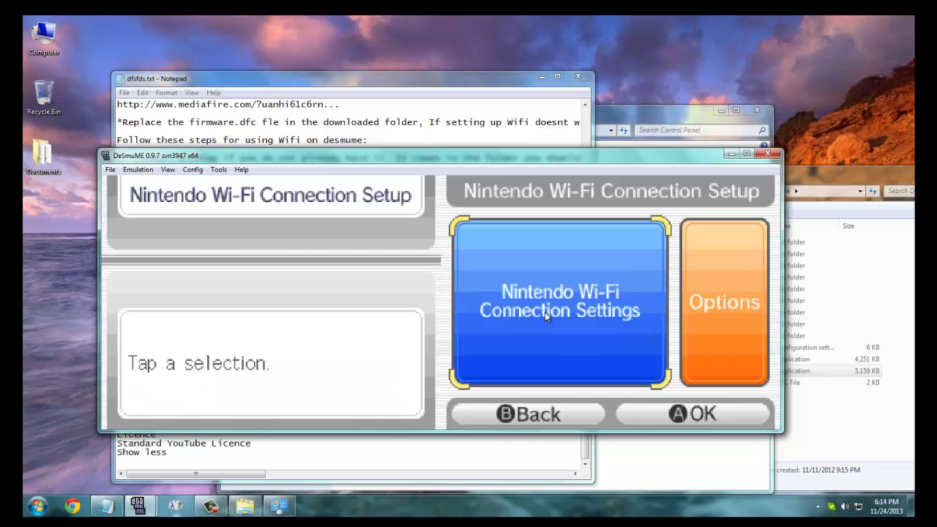
click(545, 312)
click(548, 263)
click(656, 227)
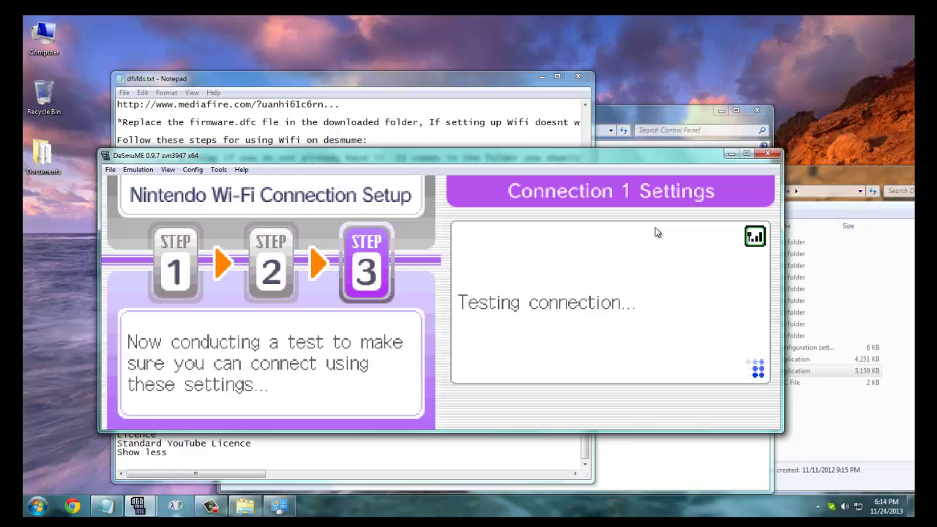
click(720, 271)
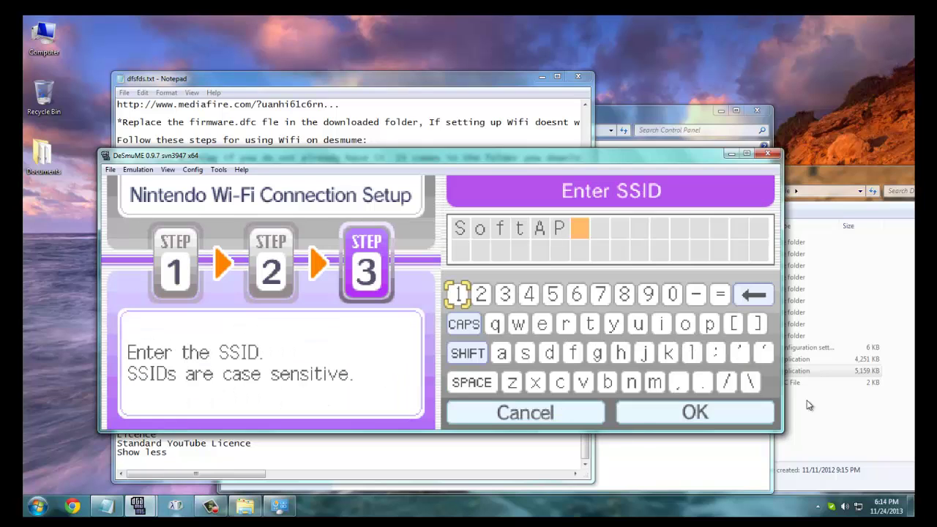
click(886, 510)
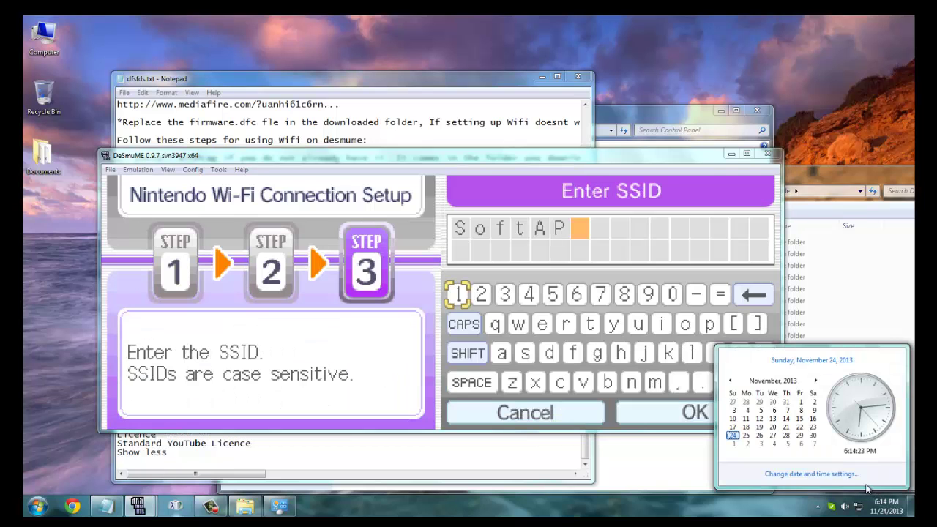
click(828, 475)
click(378, 134)
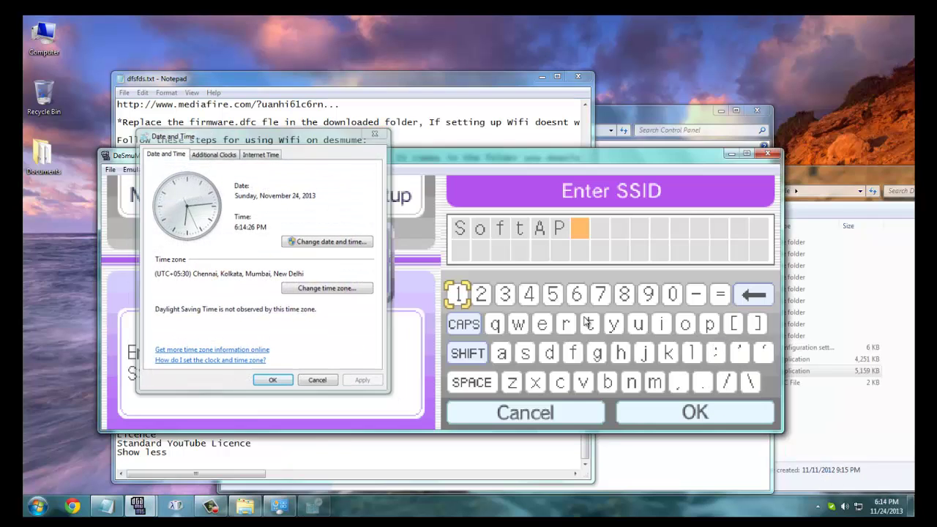
right_click(879, 514)
click(797, 514)
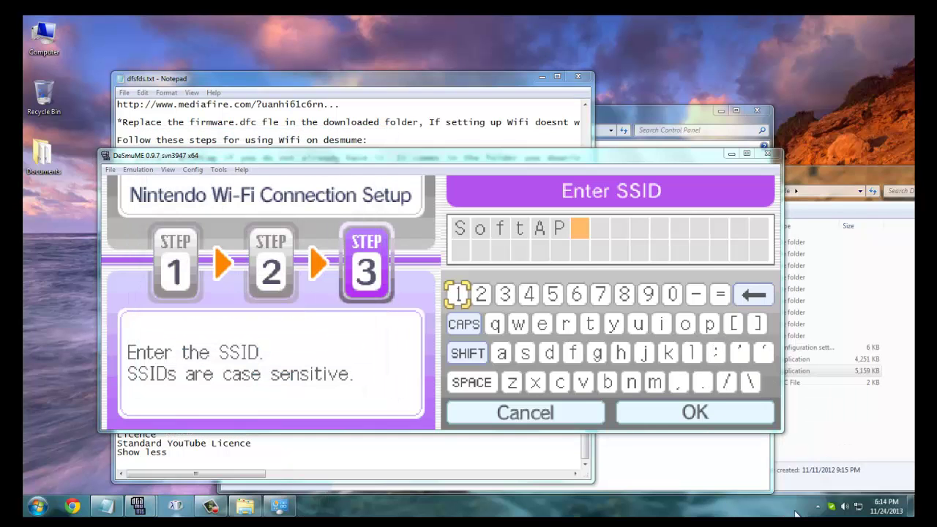
In the Network and Sharing Center, set the active network's location to Home network and close the window.
right_click(856, 508)
click(854, 500)
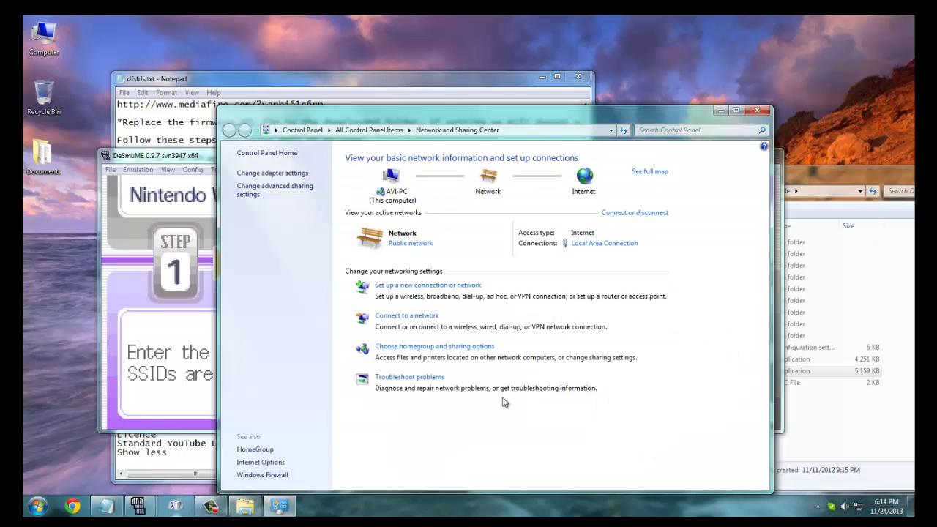
click(415, 245)
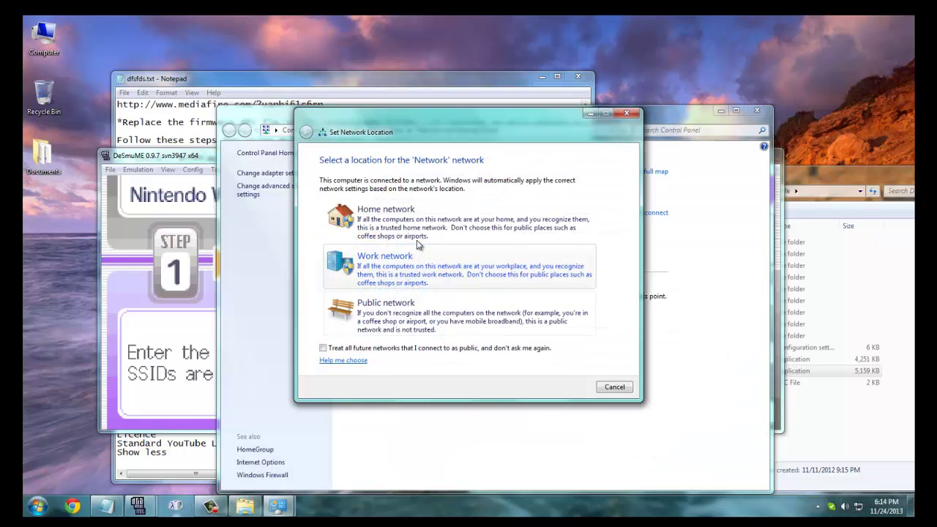
click(413, 228)
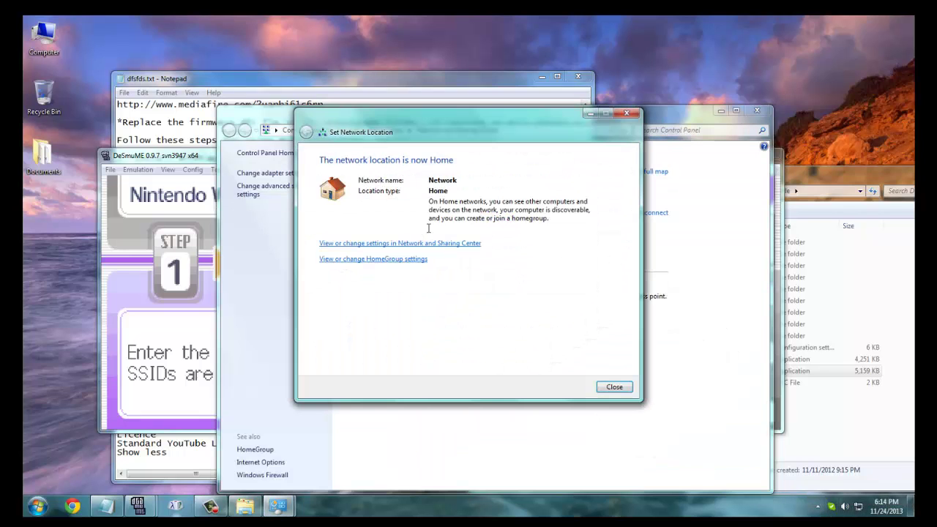
click(617, 387)
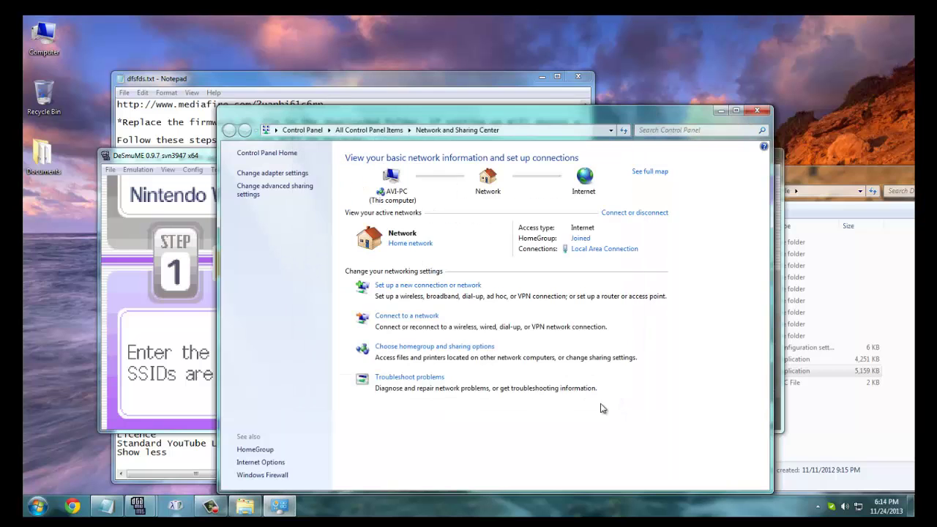
click(757, 112)
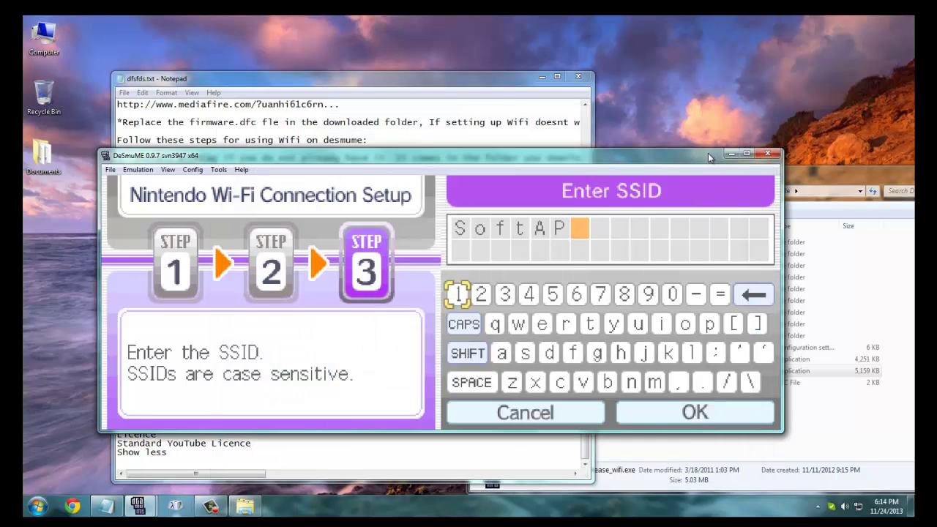
Bring the Wi-Fi notes to the front and close the DeSmuME emulator.
click(439, 118)
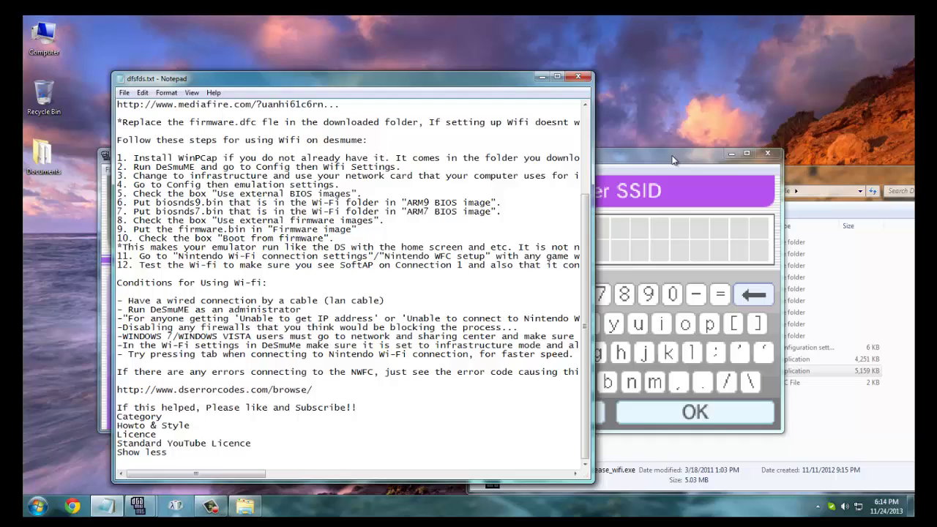
click(766, 155)
click(766, 153)
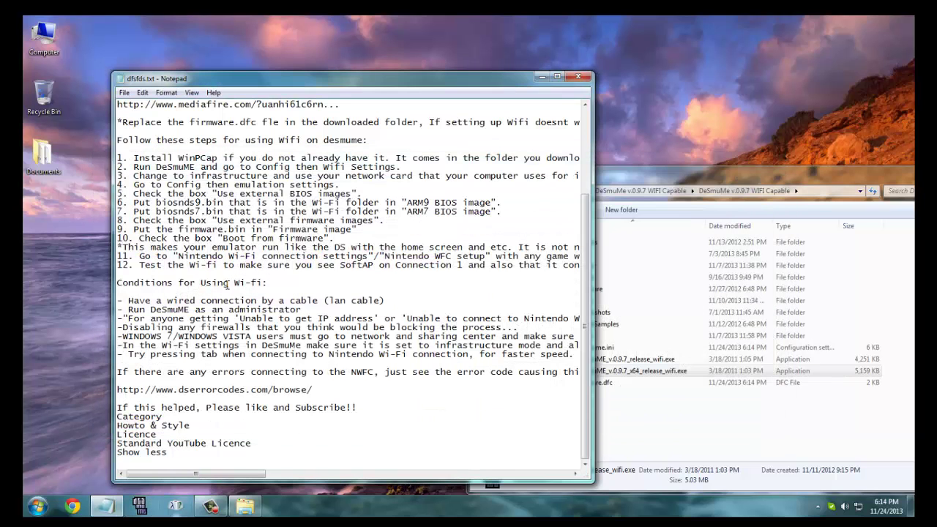
Review the conditions for using Wi-fi in the notes, including the tip about faster connecting, and minimize the notes.
drag(284, 288, 506, 365)
click(505, 366)
drag(269, 355, 349, 364)
click(342, 380)
drag(253, 474, 232, 475)
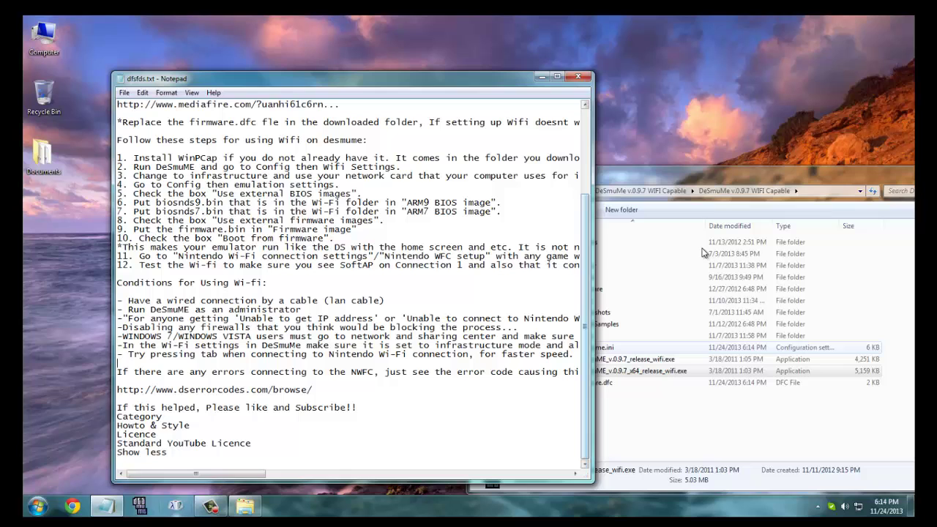
drag(190, 356, 247, 357)
click(250, 355)
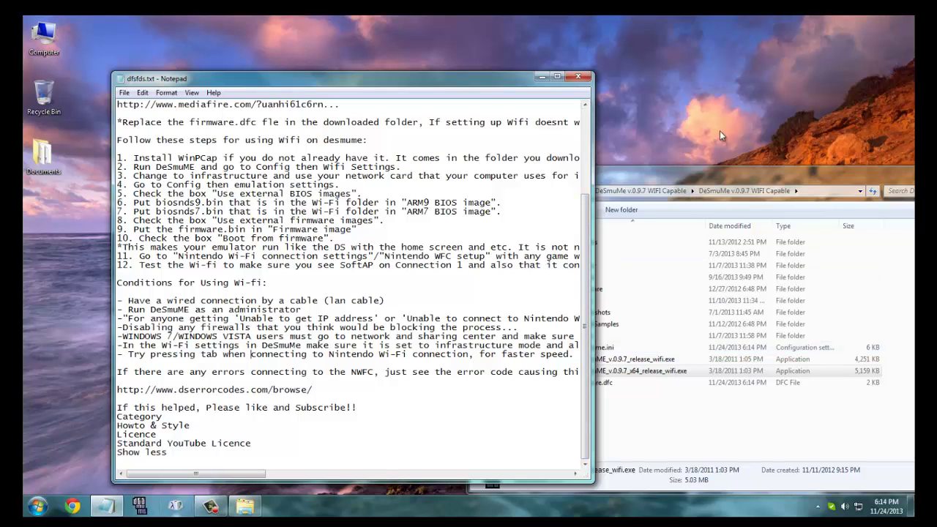
click(538, 78)
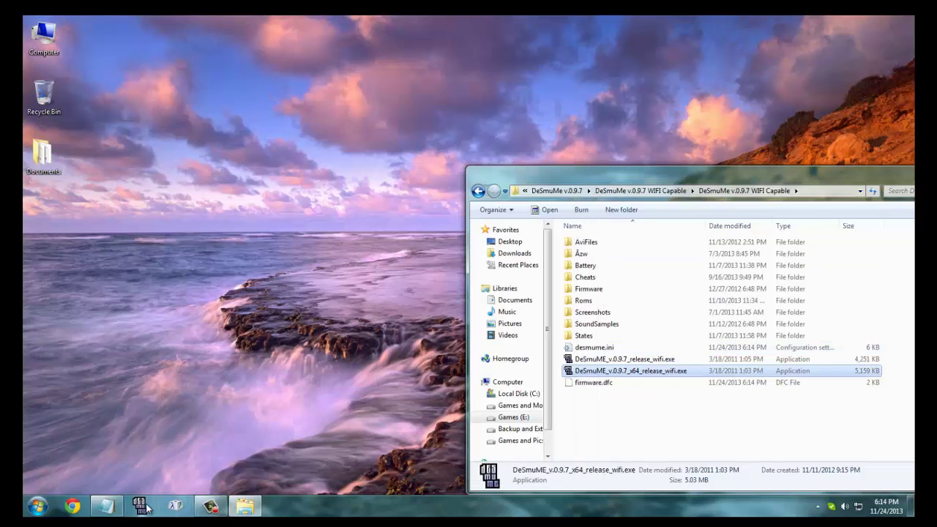
click(141, 506)
click(110, 169)
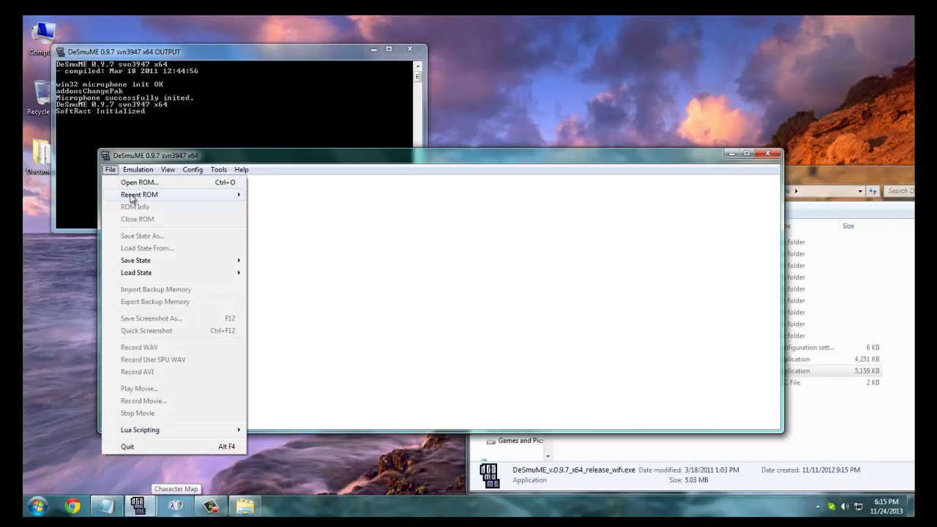
click(373, 378)
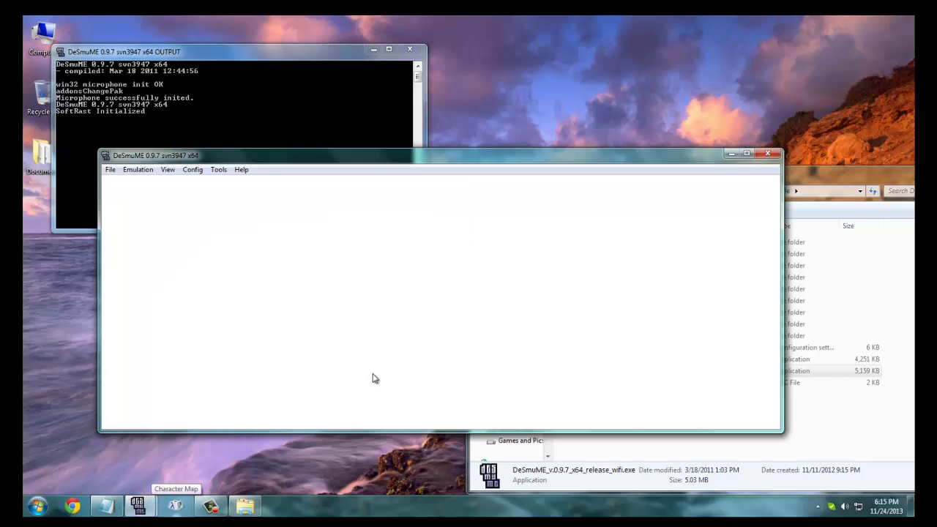
click(762, 151)
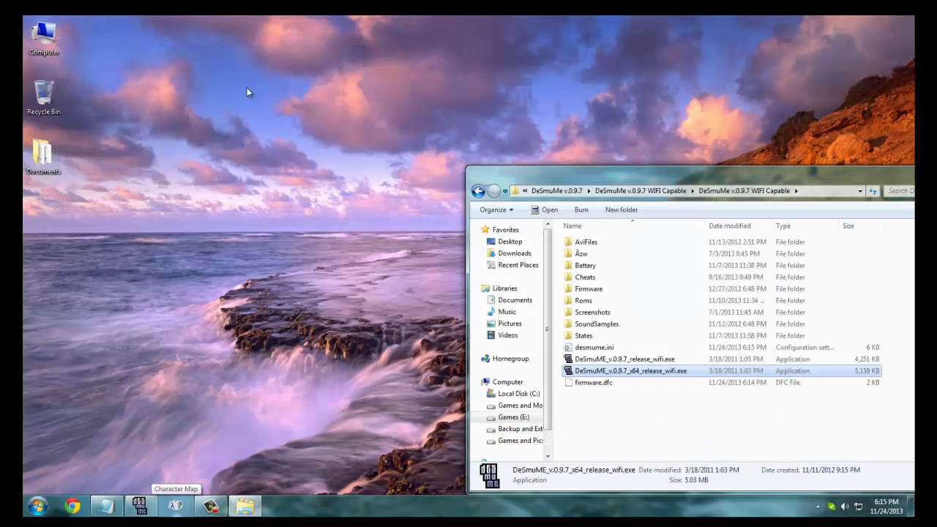
Highlight the tip about pressing tab for a faster Nintendo Wi-Fi connection in the notes, and minimize the notes.
click(111, 506)
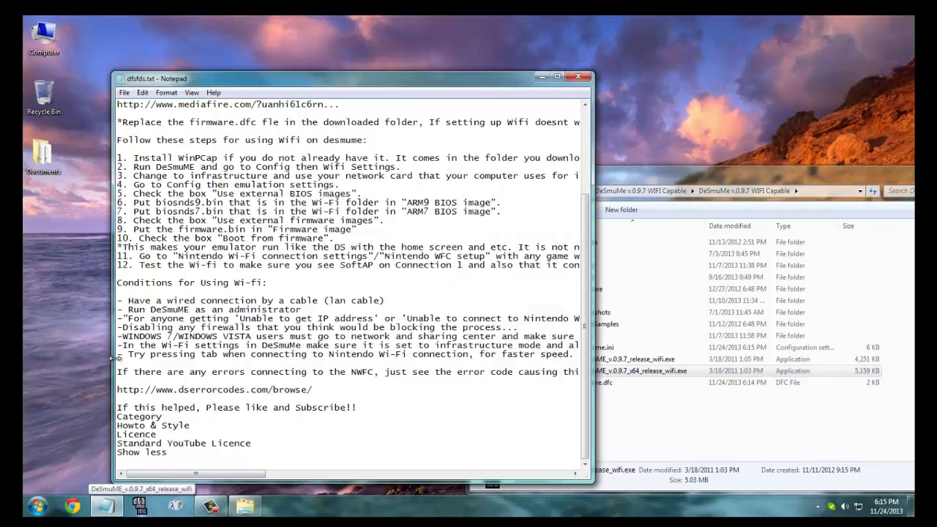
drag(118, 356, 576, 356)
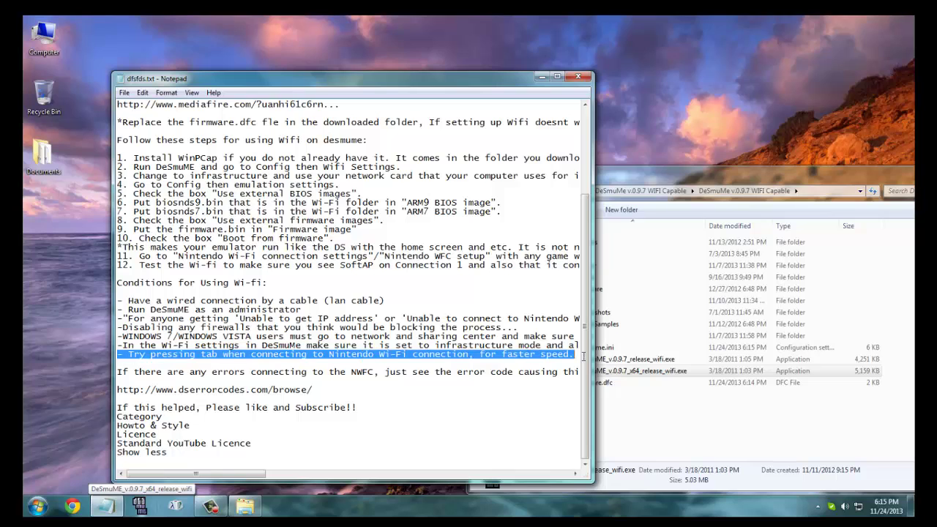
click(570, 356)
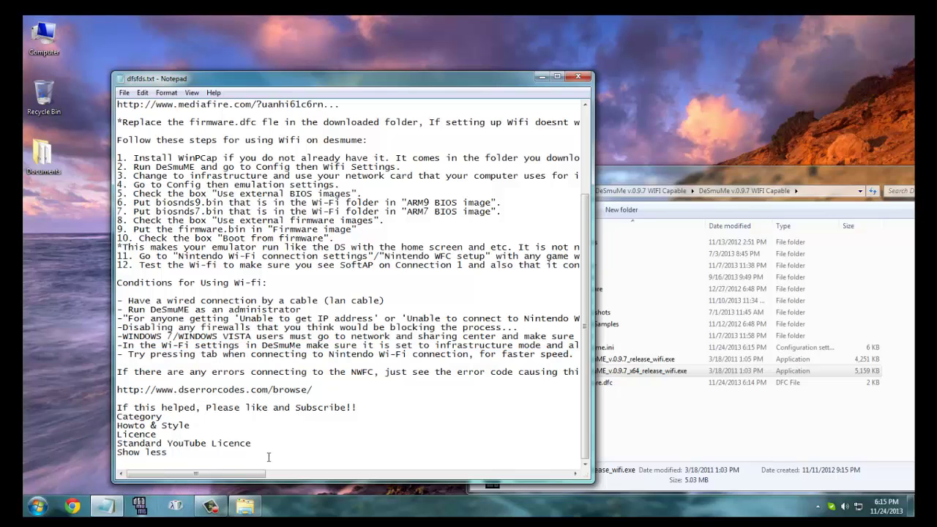
click(107, 506)
Launch DeSmuME_v.0.9.7_x64_release_wifi.exe to look through its recent ROMs, and close the emulator.
drag(638, 179, 298, 150)
double_click(330, 343)
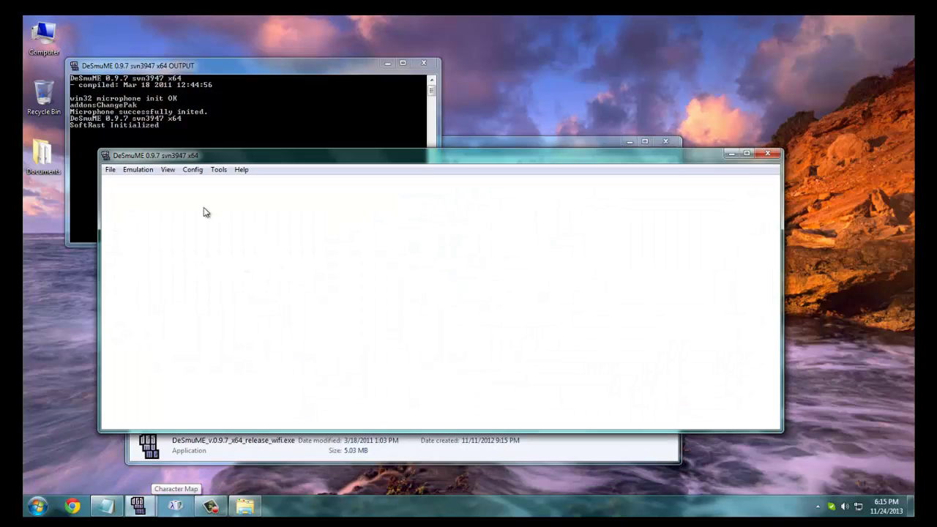
click(109, 170)
mouse_move(130, 195)
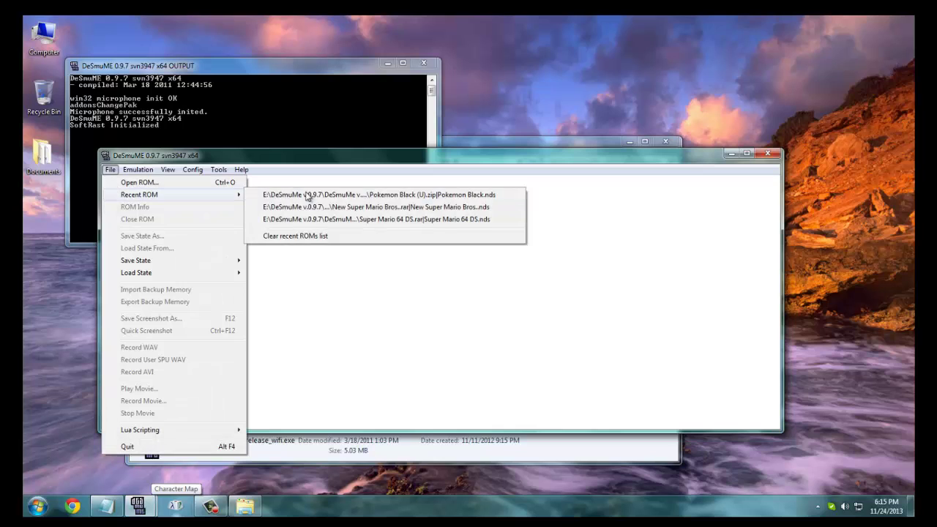
click(599, 324)
click(110, 170)
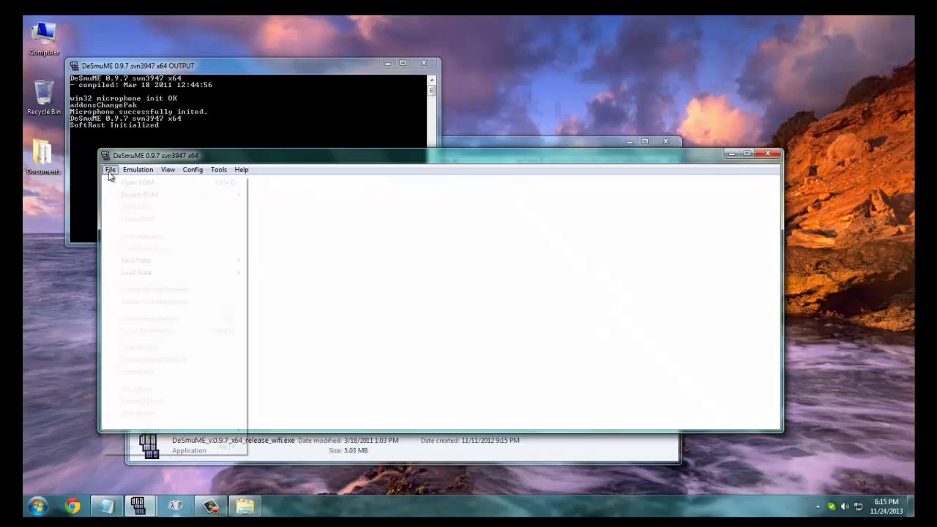
mouse_move(156, 196)
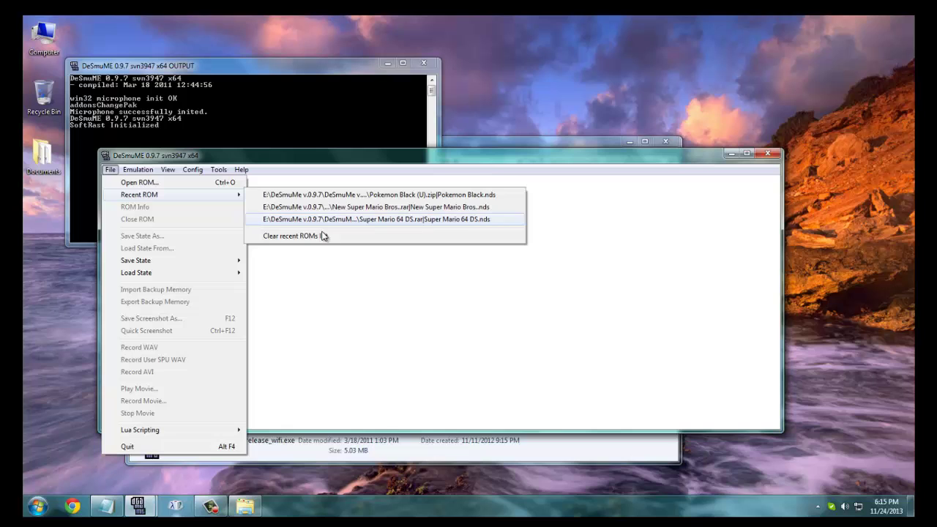
click(766, 154)
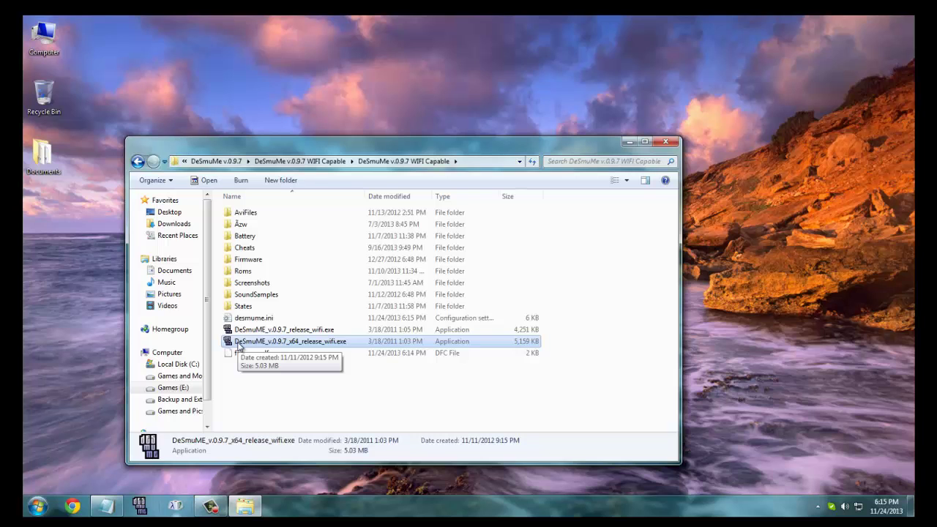
click(356, 389)
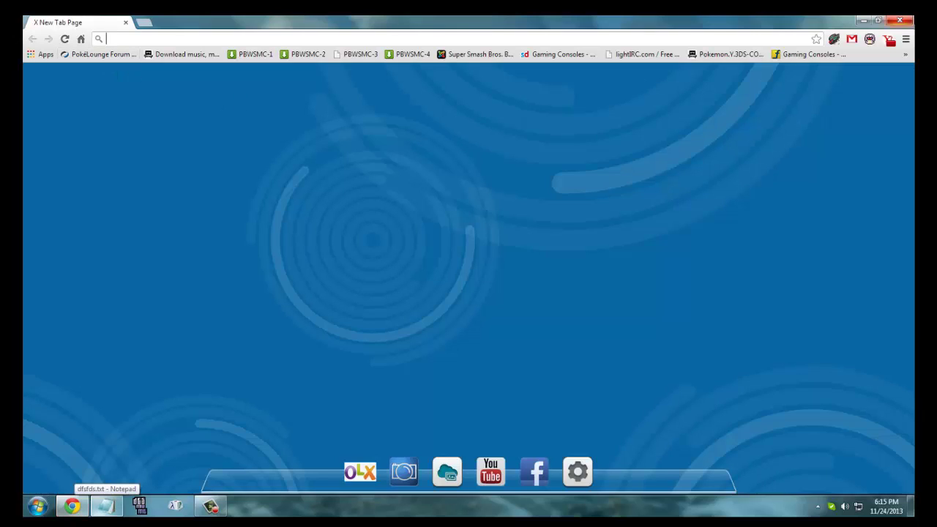
click(900, 20)
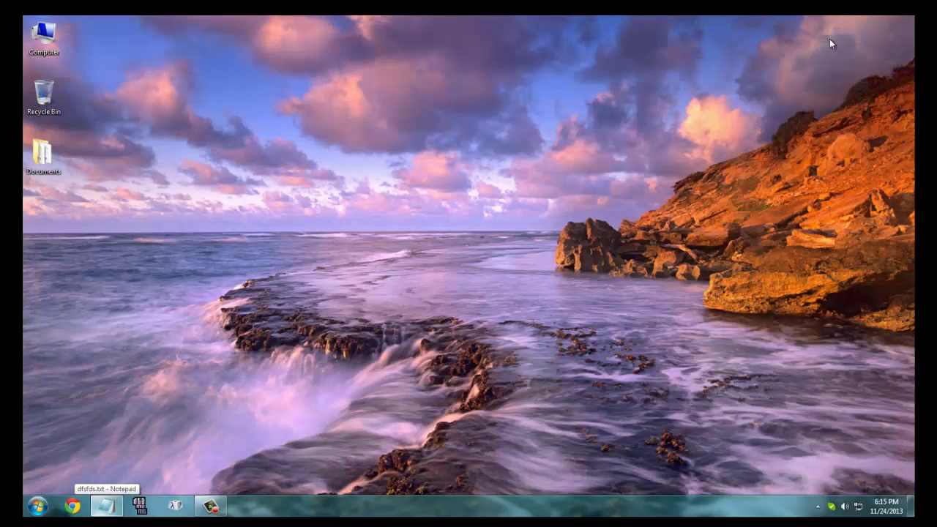
click(108, 506)
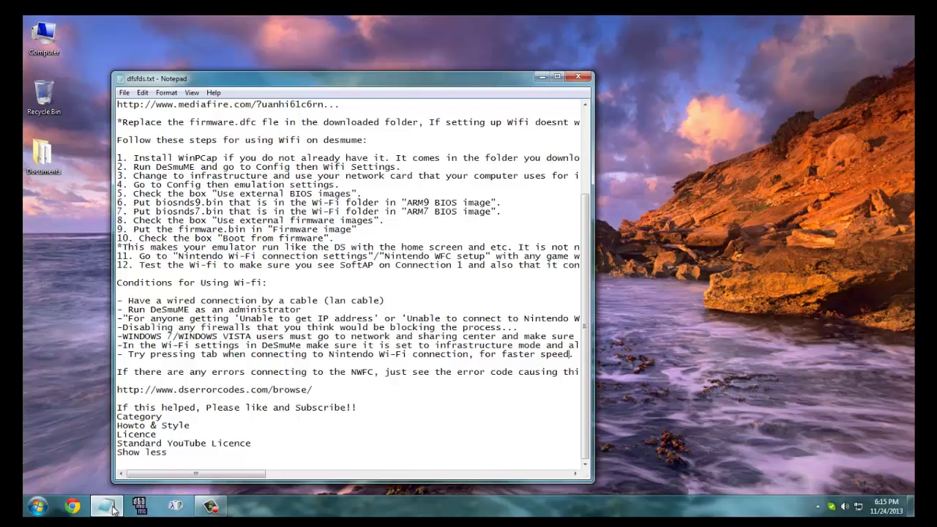
click(114, 510)
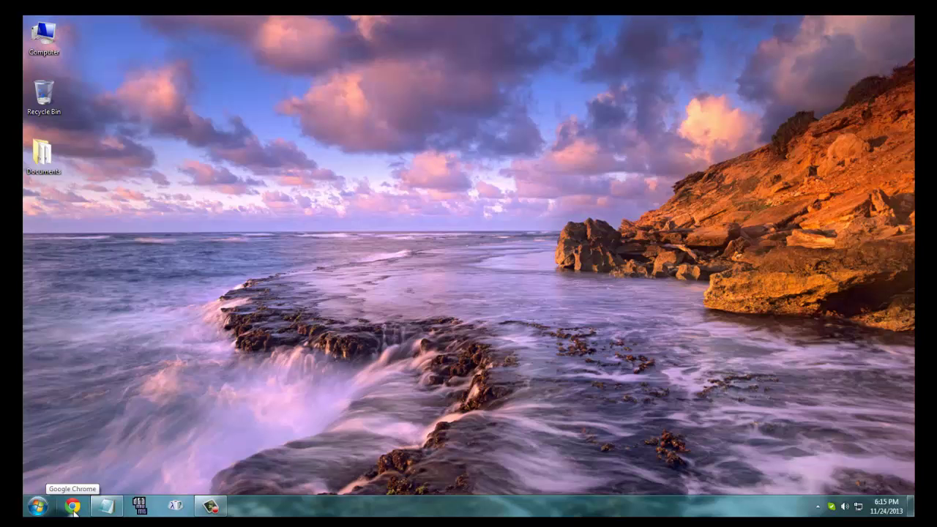
click(138, 505)
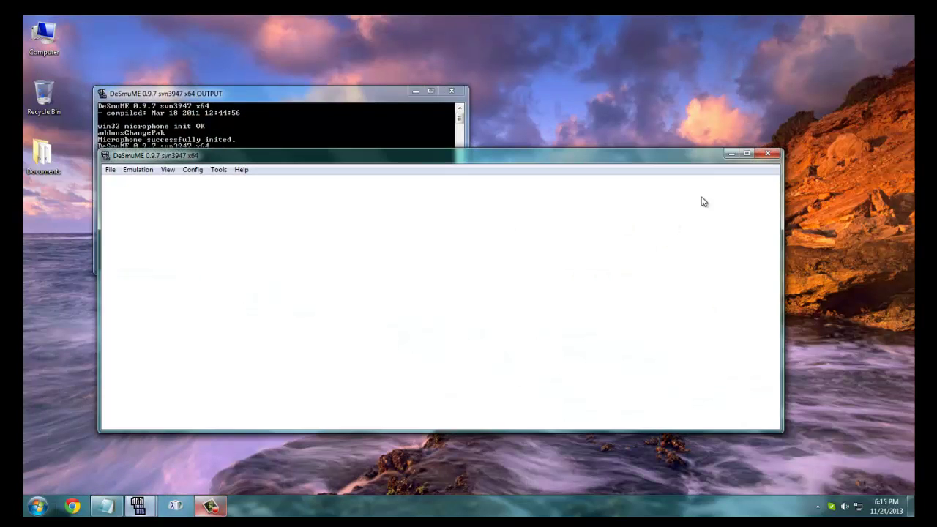
click(768, 154)
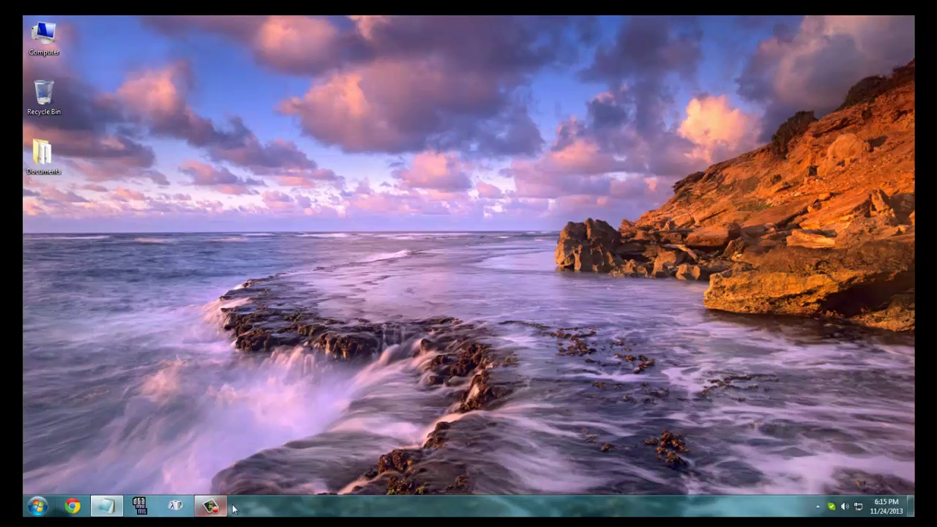